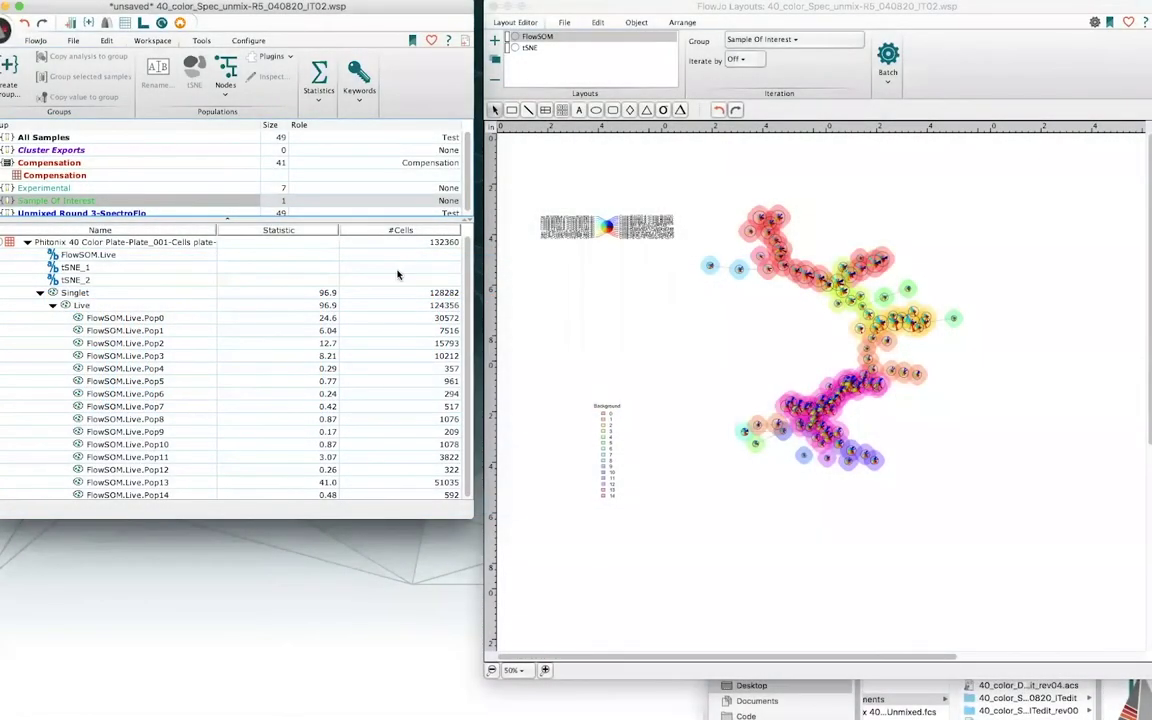
# Open the Phitonix sample's tSNE_2 vs tSNE_1 plot, move it to the top, and show the tSNE layout.
pyautogui.moveTo(350, 7); pyautogui.dragTo(423, 62)
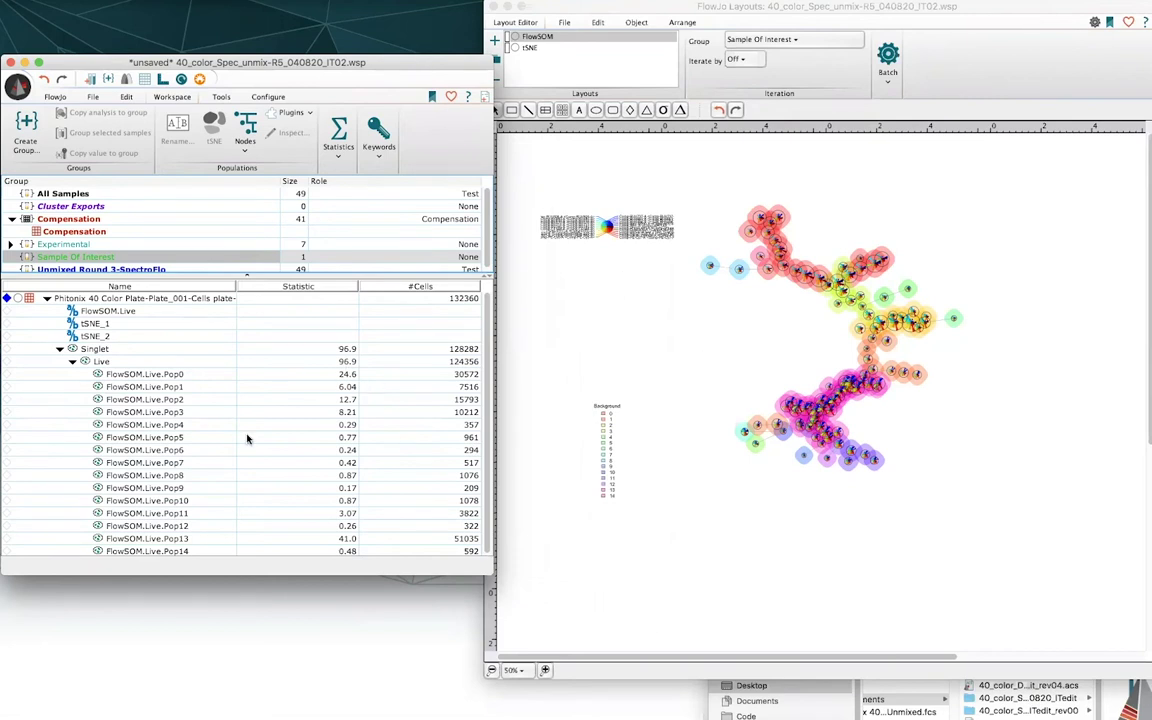
pyautogui.click(152, 386)
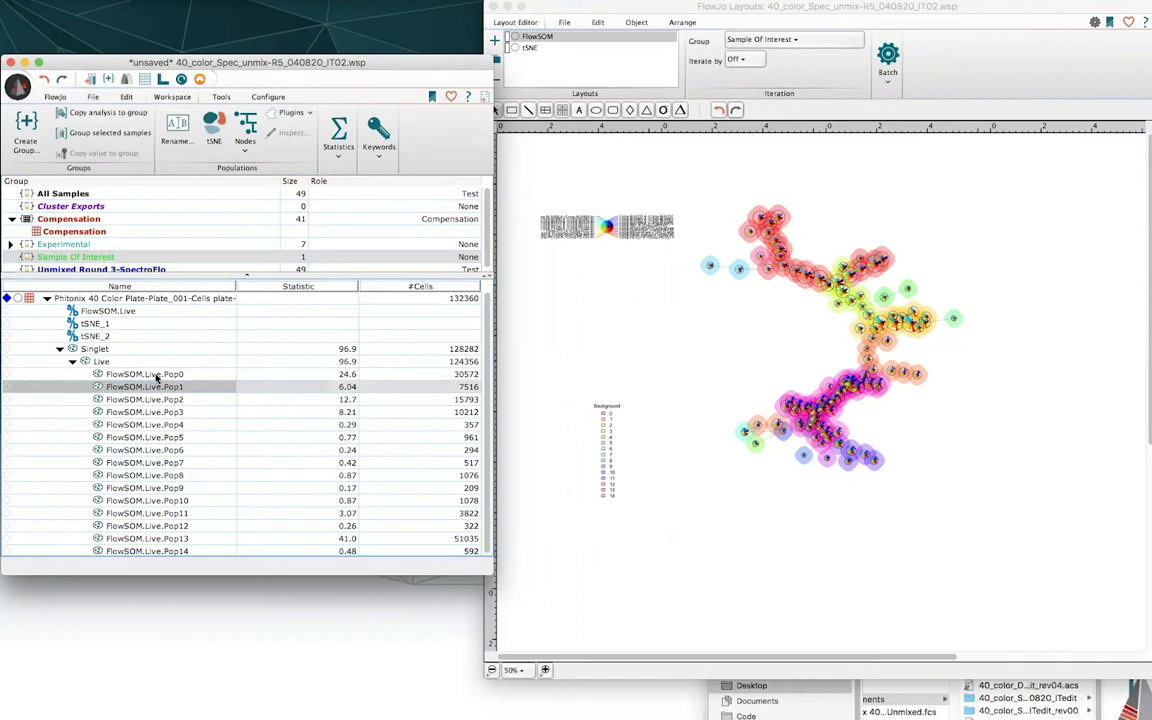
pyautogui.doubleClick(100, 298)
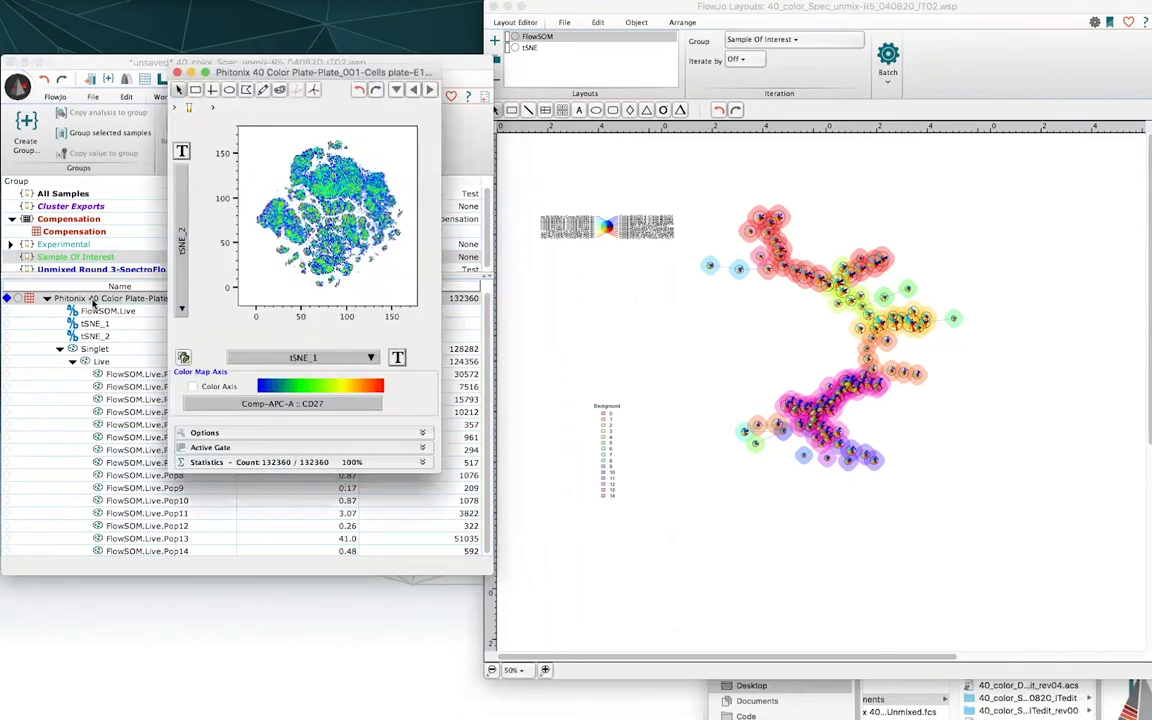
pyautogui.moveTo(268, 72); pyautogui.dragTo(230, 6)
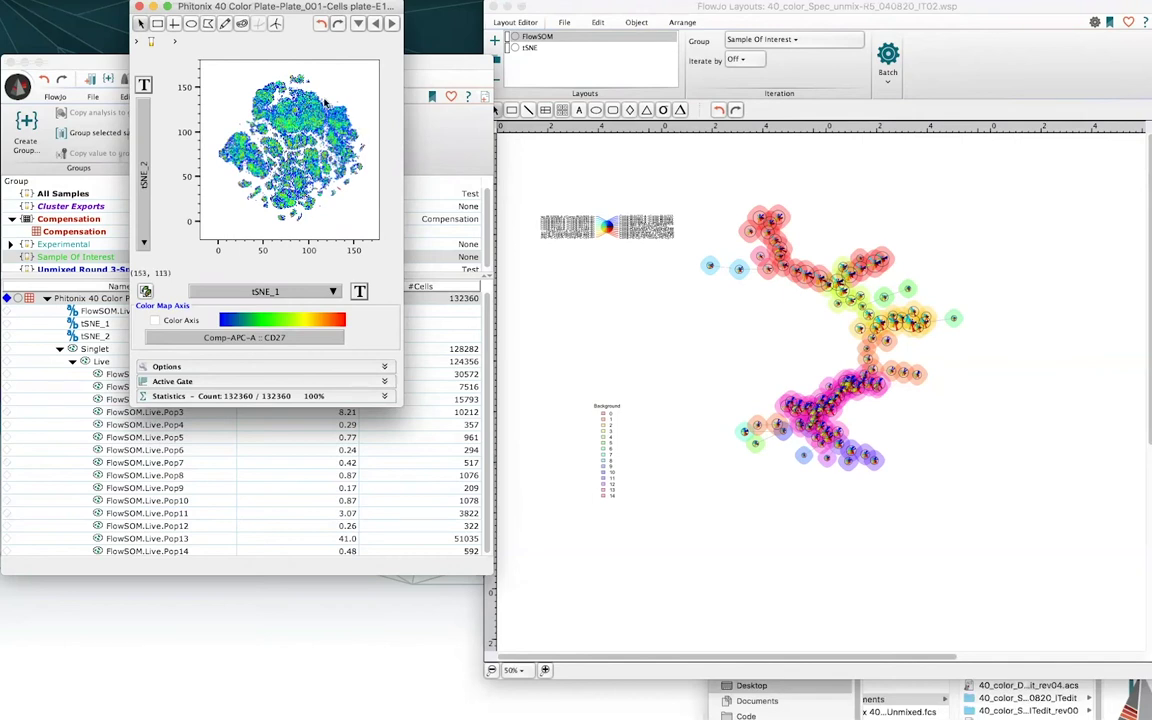
pyautogui.click(525, 47)
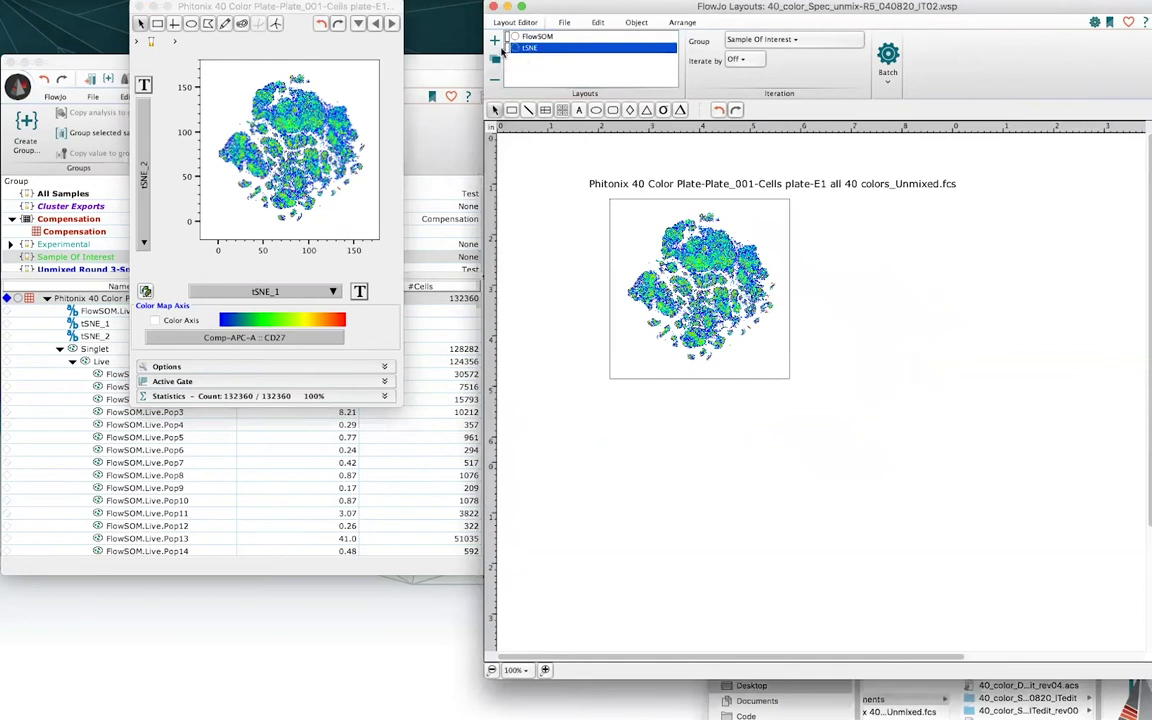
# Duplicate the layout as tSNE-1, add a second tSNE plot overlaid with FlowSOM Pop0–Pop14, then view tSNE-1.
pyautogui.click(496, 60)
pyautogui.moveTo(691, 285); pyautogui.dragTo(905, 291)
pyautogui.click(117, 373)
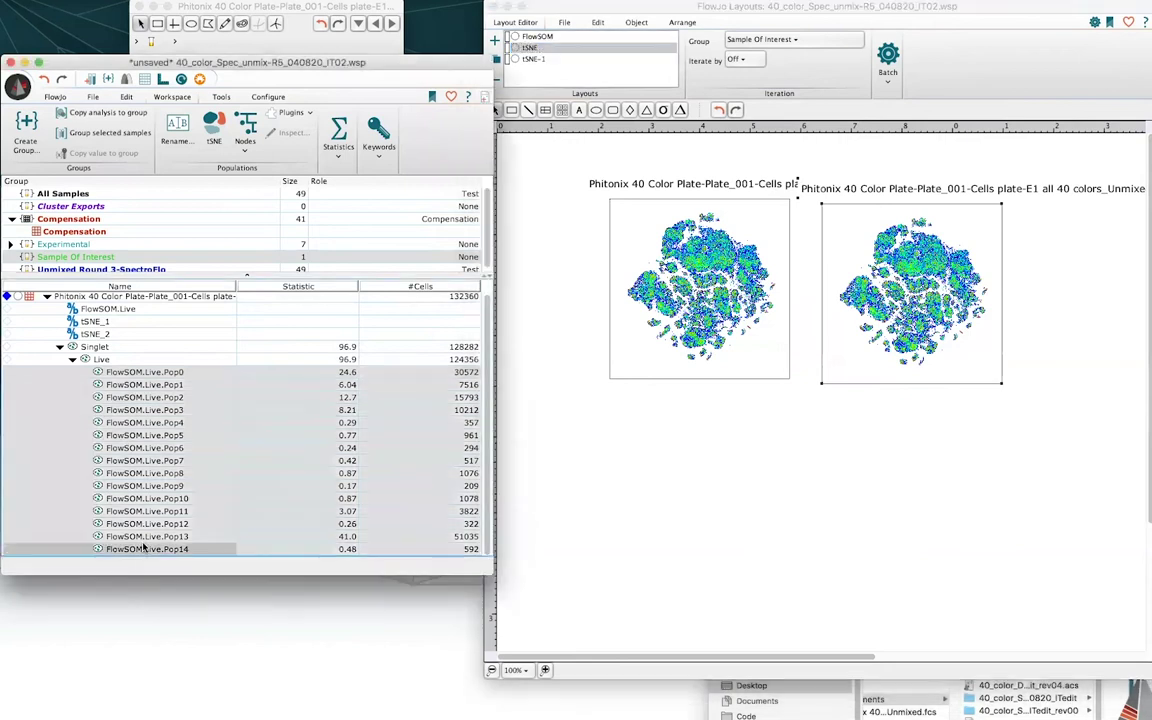
pyautogui.hotkey('shift', 'Down')
pyautogui.hotkey('shift', 'Down')
pyautogui.hotkey('shift', 'Down')
pyautogui.hotkey('shift', 'Down')
pyautogui.hotkey('shift', 'Down')
pyautogui.hotkey('shift', 'Down')
pyautogui.hotkey('shift', 'Down')
pyautogui.hotkey('shift', 'Down')
pyautogui.hotkey('shift', 'Down')
pyautogui.hotkey('shift', 'Down')
pyautogui.hotkey('shift', 'Down')
pyautogui.hotkey('shift', 'Down')
pyautogui.hotkey('shift', 'Down')
pyautogui.hotkey('shift', 'Down')
pyautogui.moveTo(161, 490); pyautogui.dragTo(950, 270)
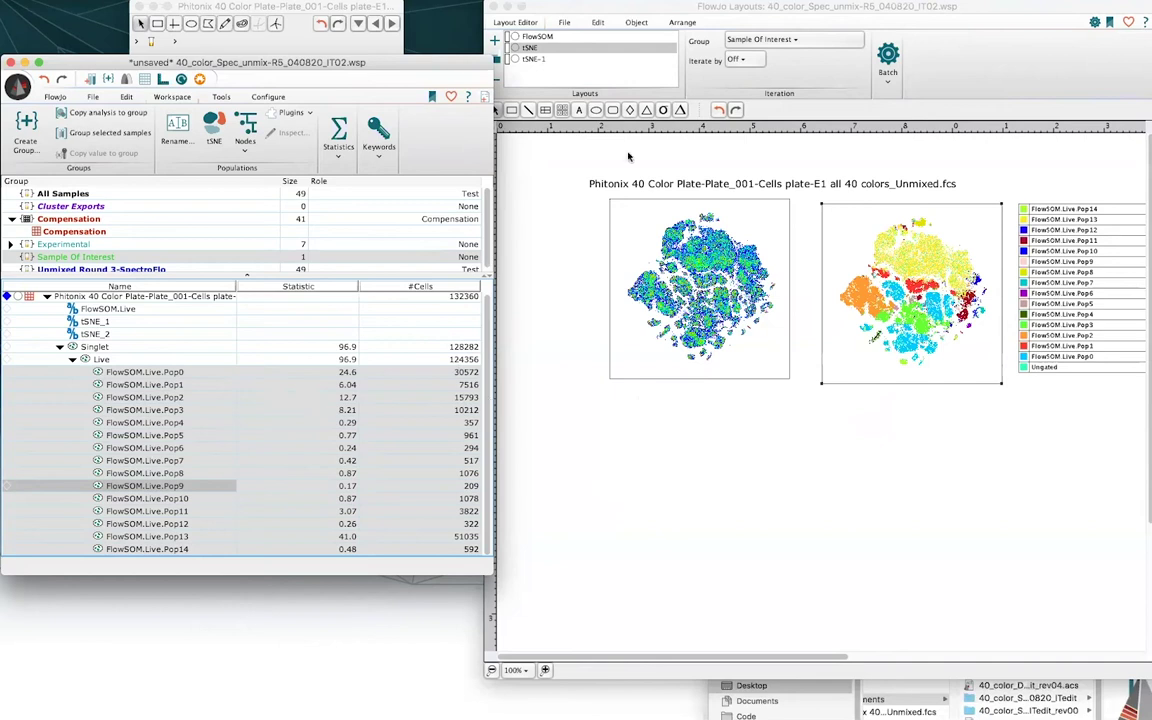
pyautogui.click(515, 59)
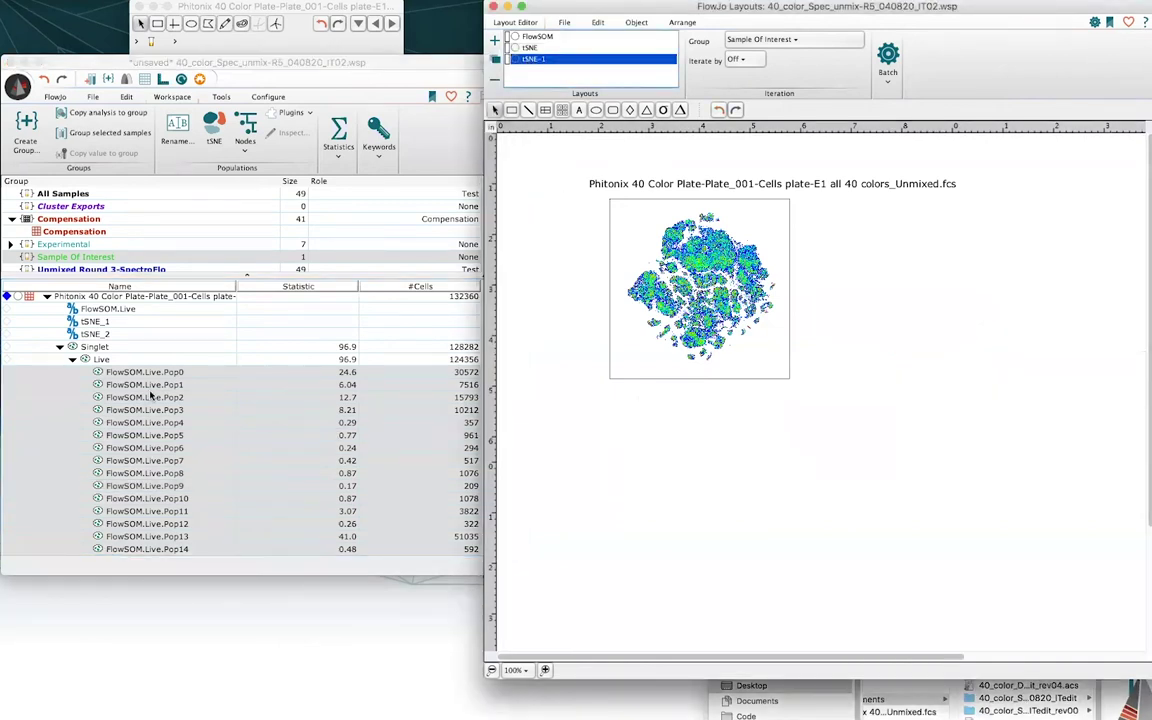
# Select FlowSOM.Live.Pop0 through Pop14 under the Sample Of Interest group in the workspace.
pyautogui.click(145, 348)
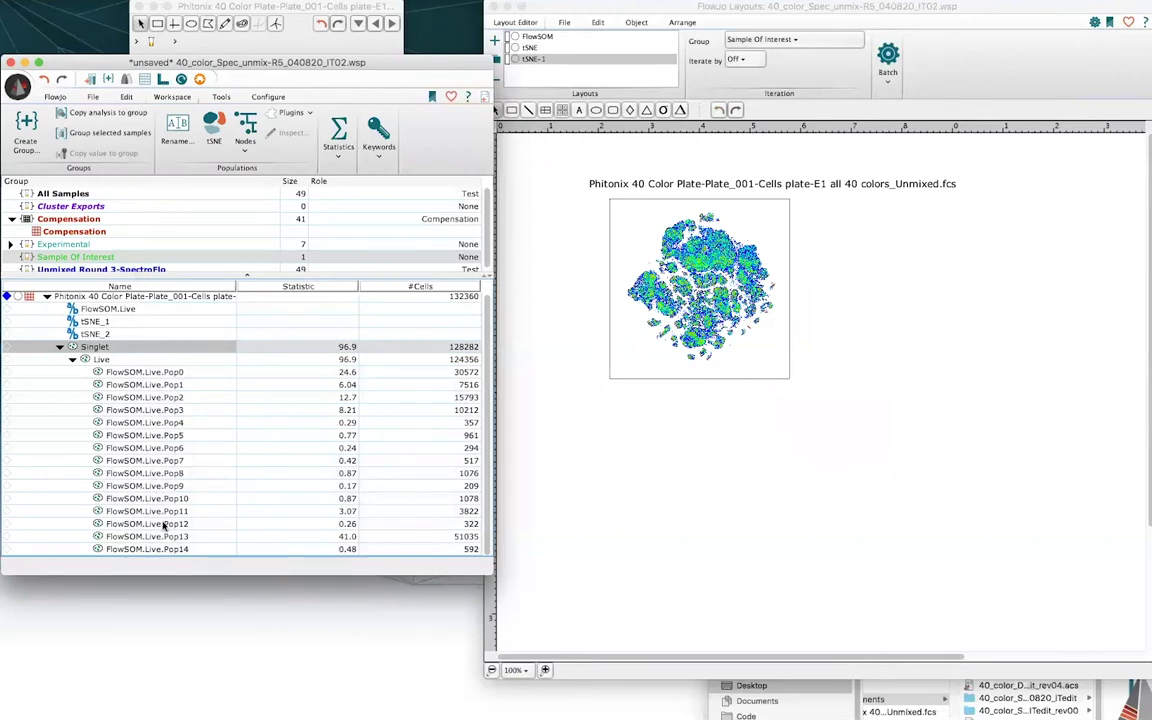
pyautogui.scroll(1, 164, 526)
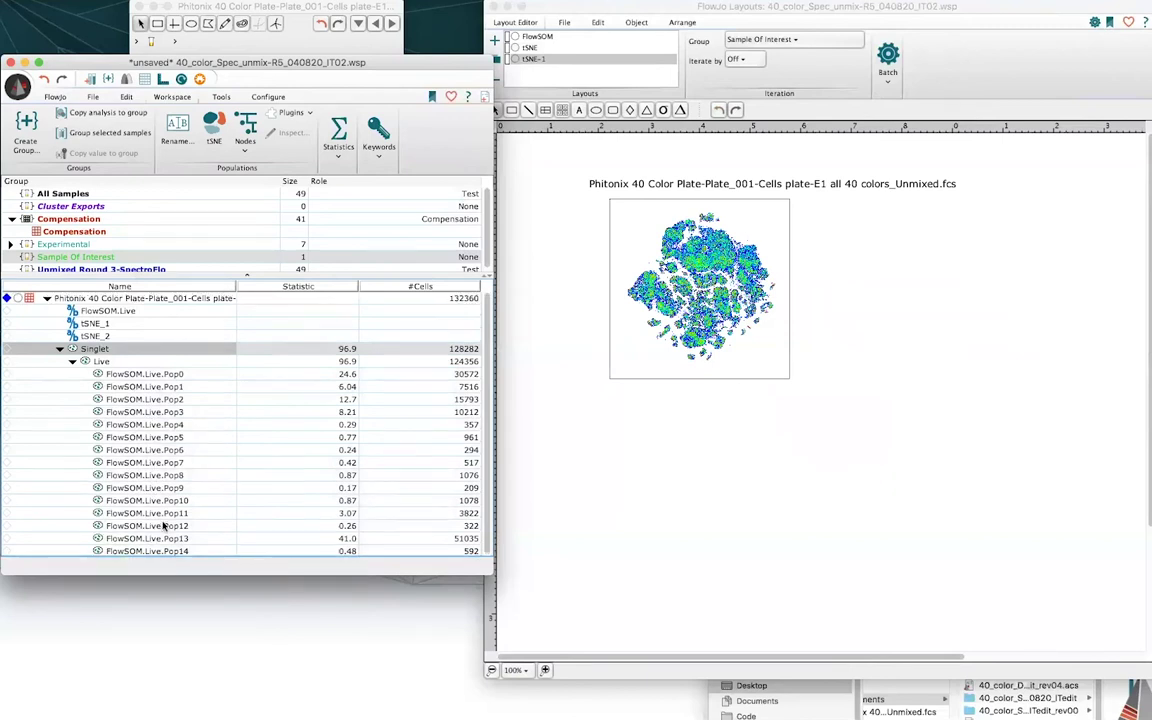
pyautogui.click(125, 375)
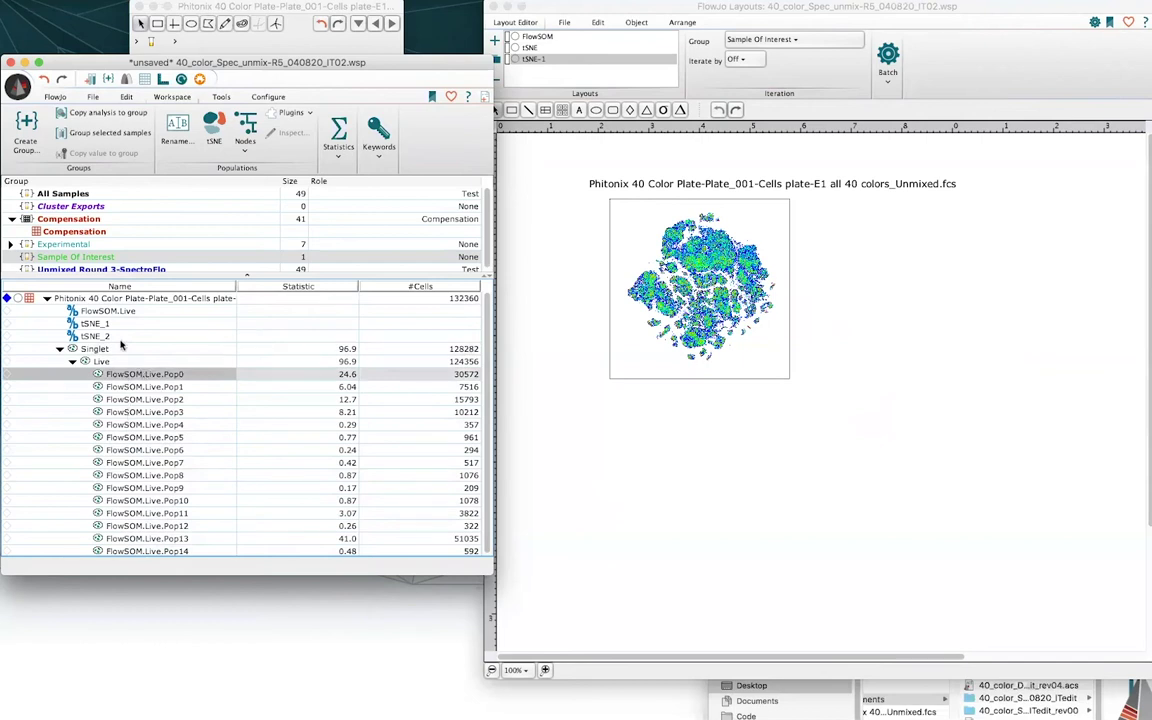
pyautogui.scroll(-1, 79, 240)
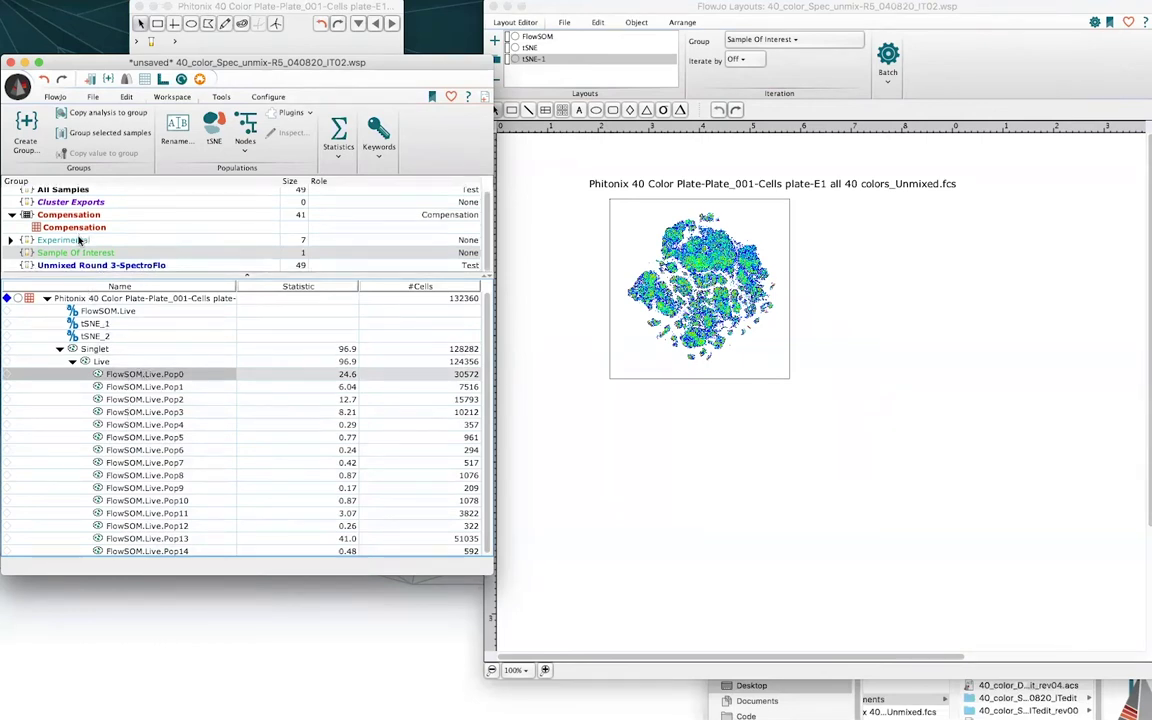
pyautogui.scroll(1, 82, 220)
pyautogui.click(72, 207)
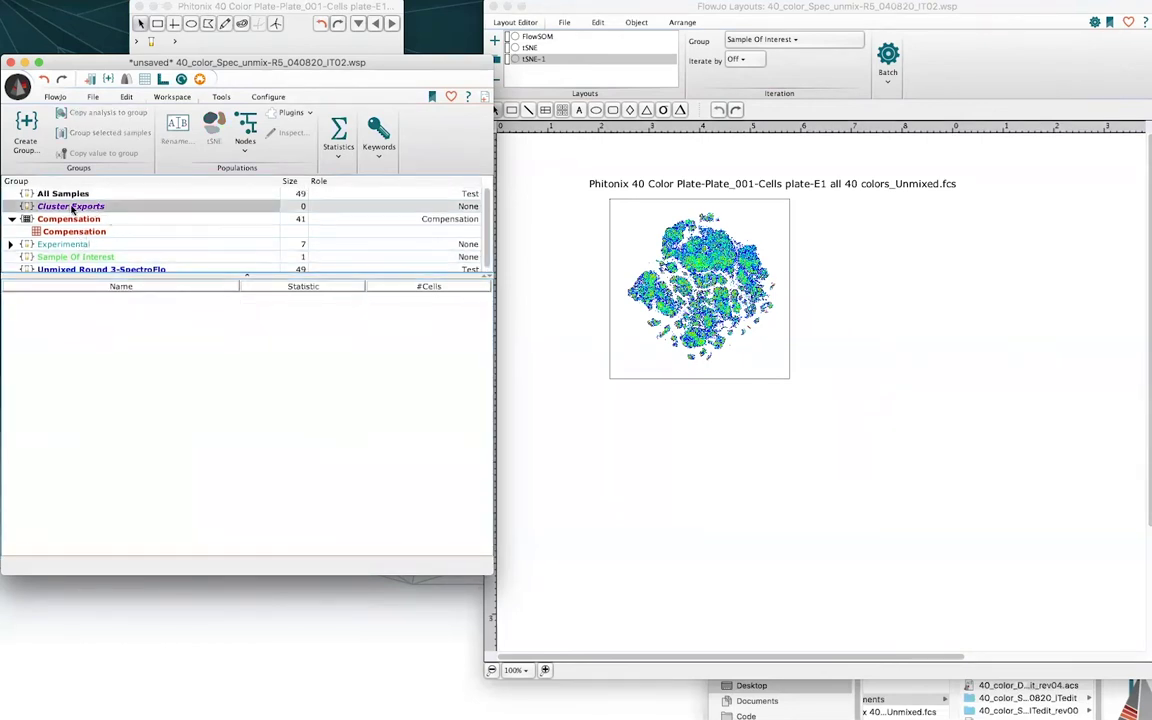
pyautogui.click(80, 256)
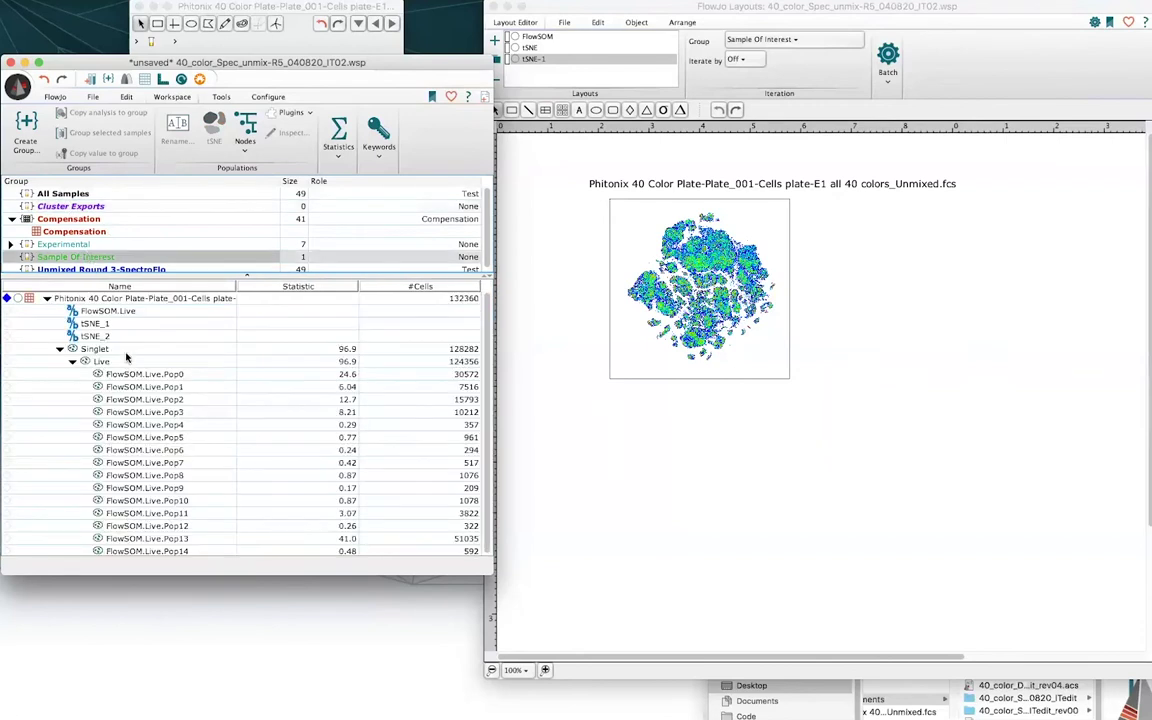
pyautogui.click(129, 376)
pyautogui.scroll(-1, 129, 380)
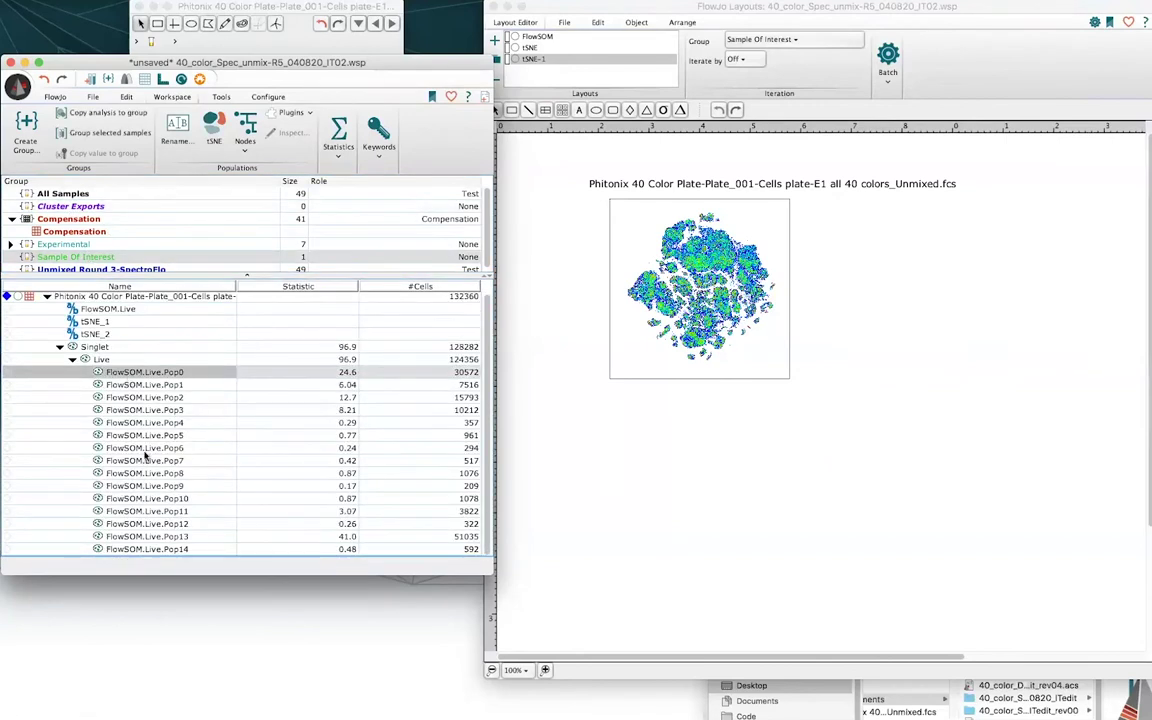
pyautogui.keyDown('shift'); pyautogui.click(157, 550); pyautogui.keyUp('shift')
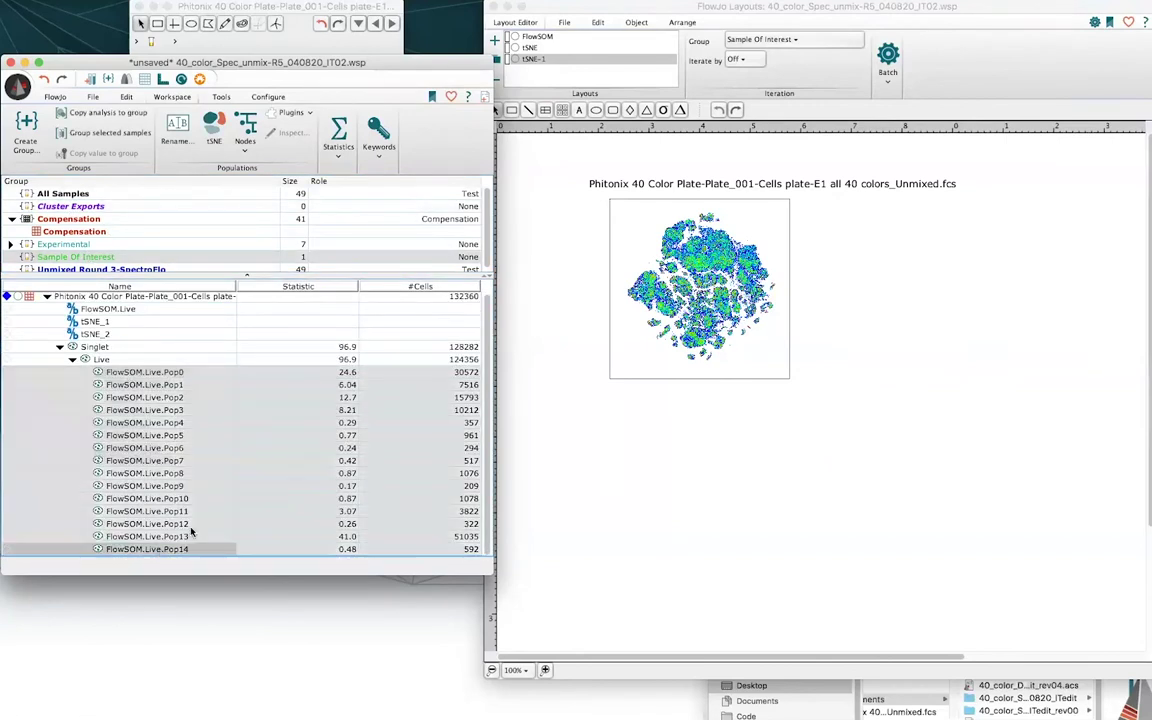
# Export the 15 clusters as FCS files with no prefix and no $FIL in names, loading them into the workspace.
pyautogui.rightClick(146, 448)
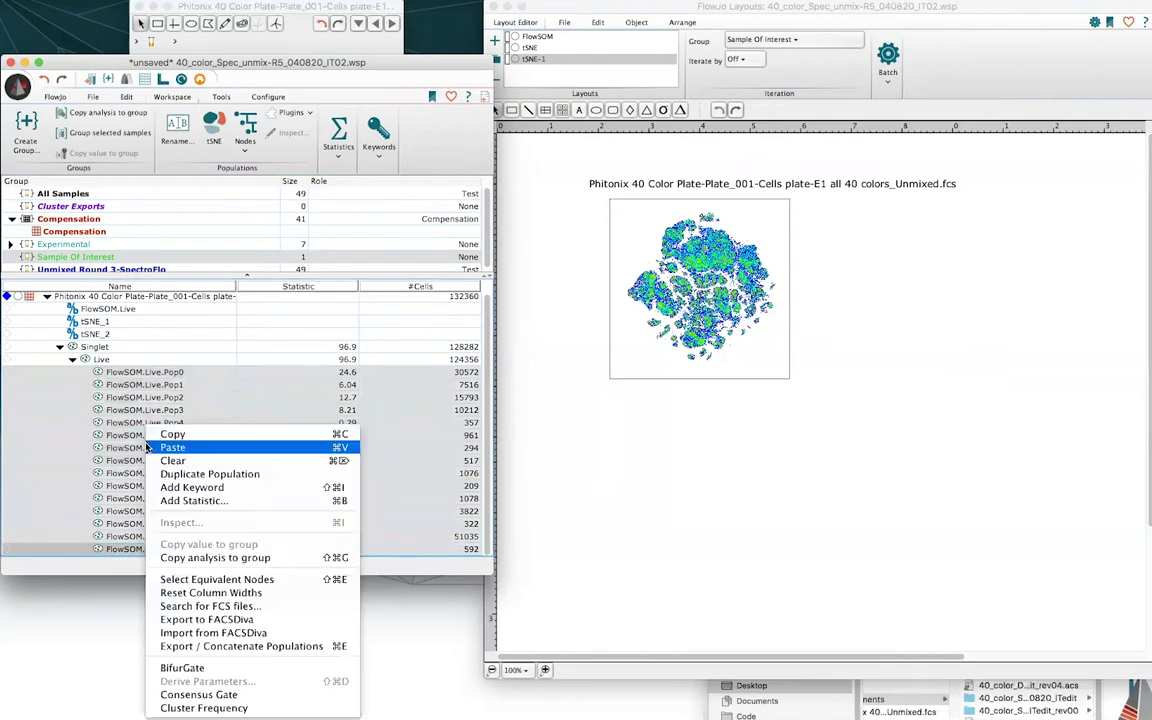
pyautogui.click(269, 646)
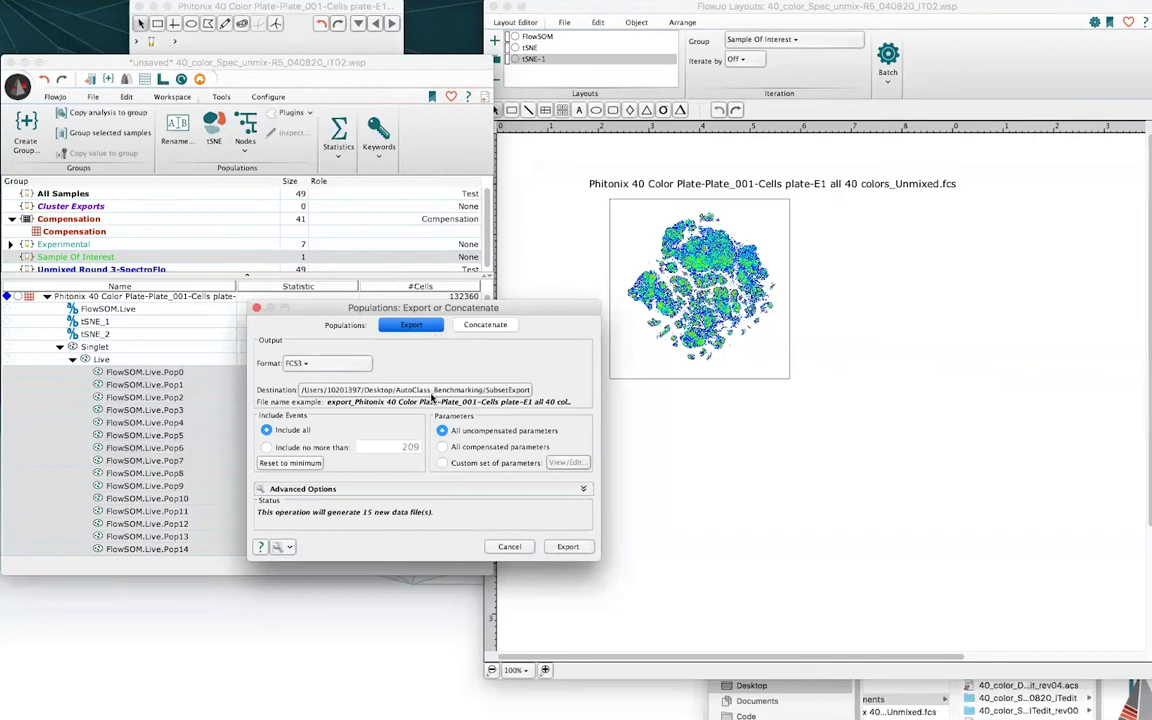
pyautogui.click(380, 489)
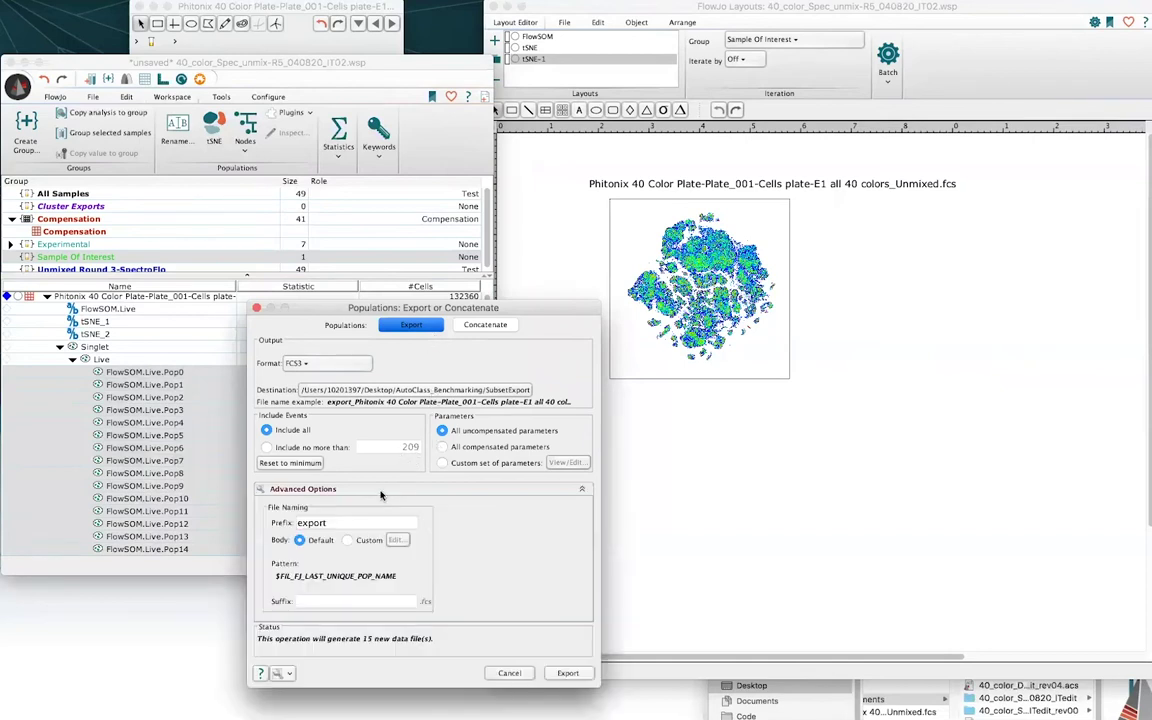
pyautogui.doubleClick(312, 523)
pyautogui.press('BackSpace')
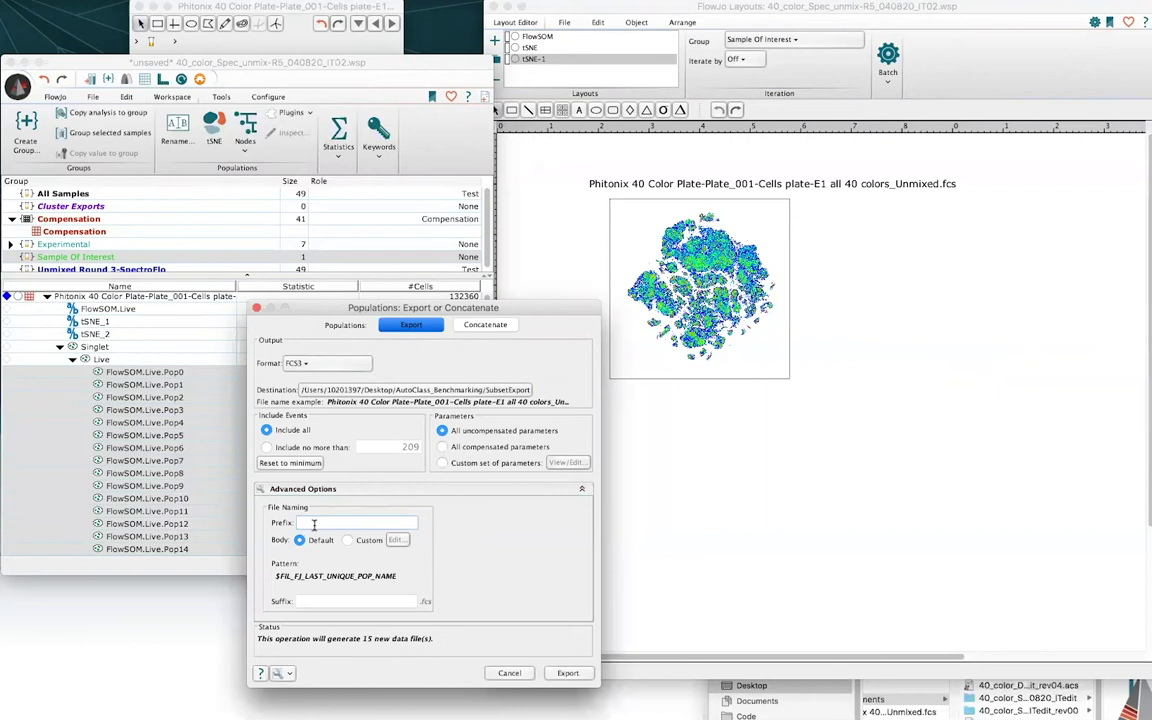
pyautogui.click(348, 540)
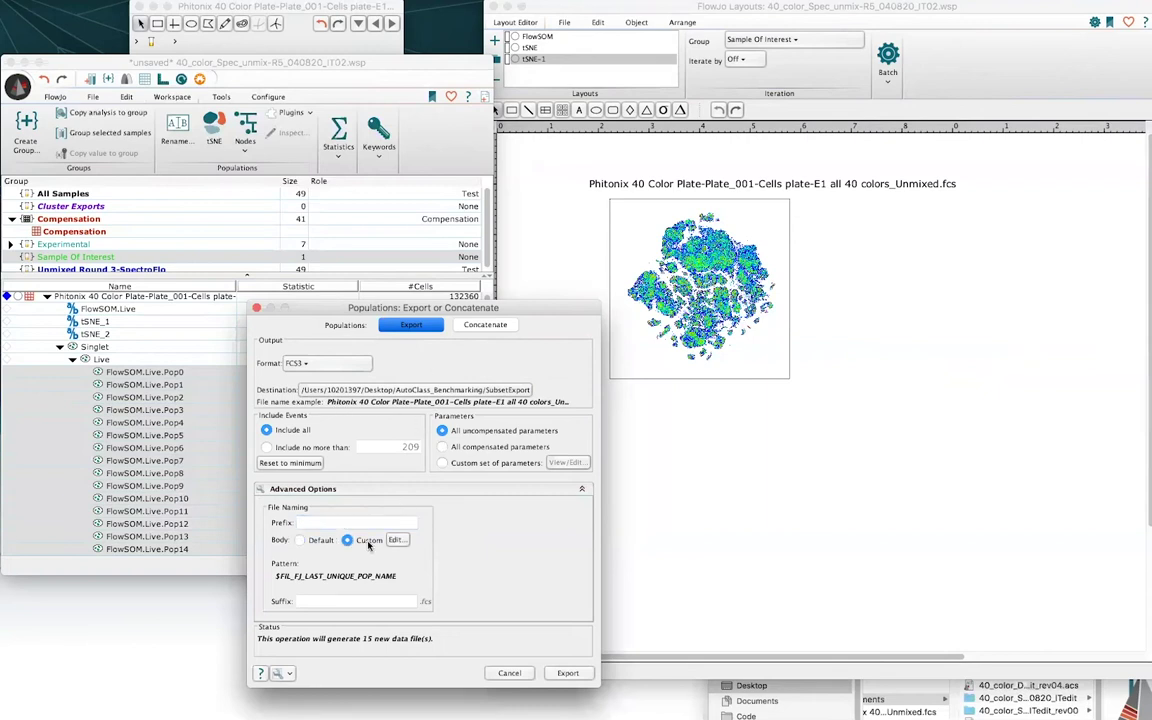
pyautogui.click(396, 540)
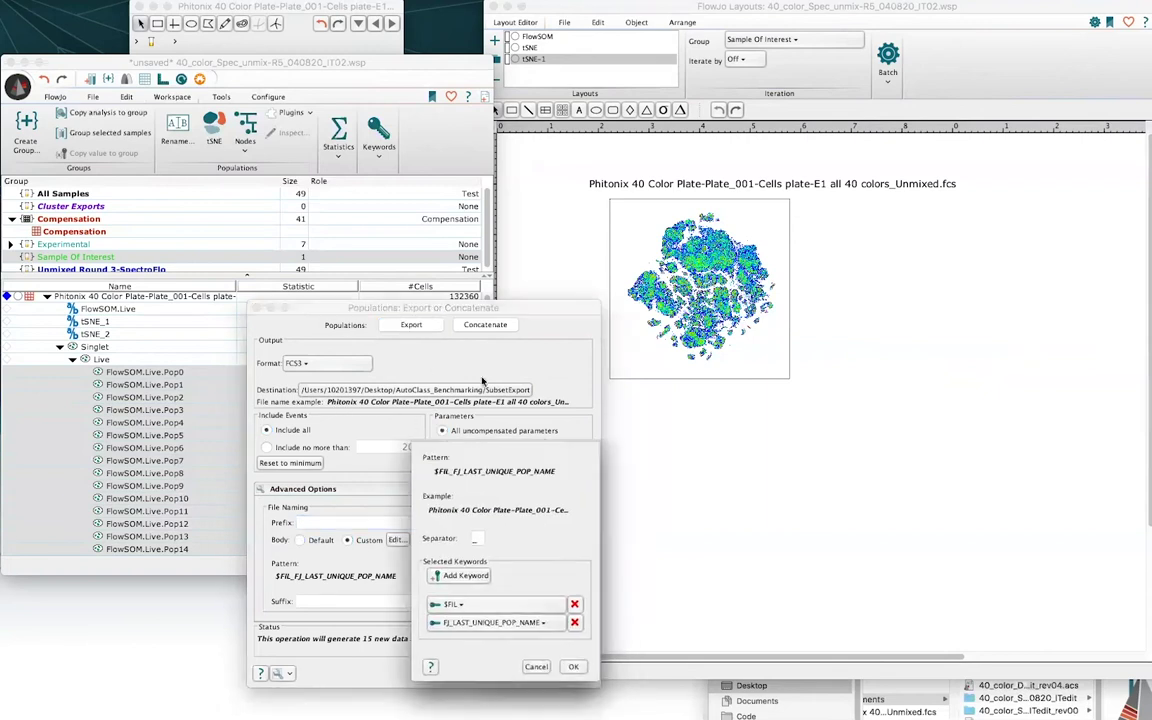
pyautogui.click(568, 434)
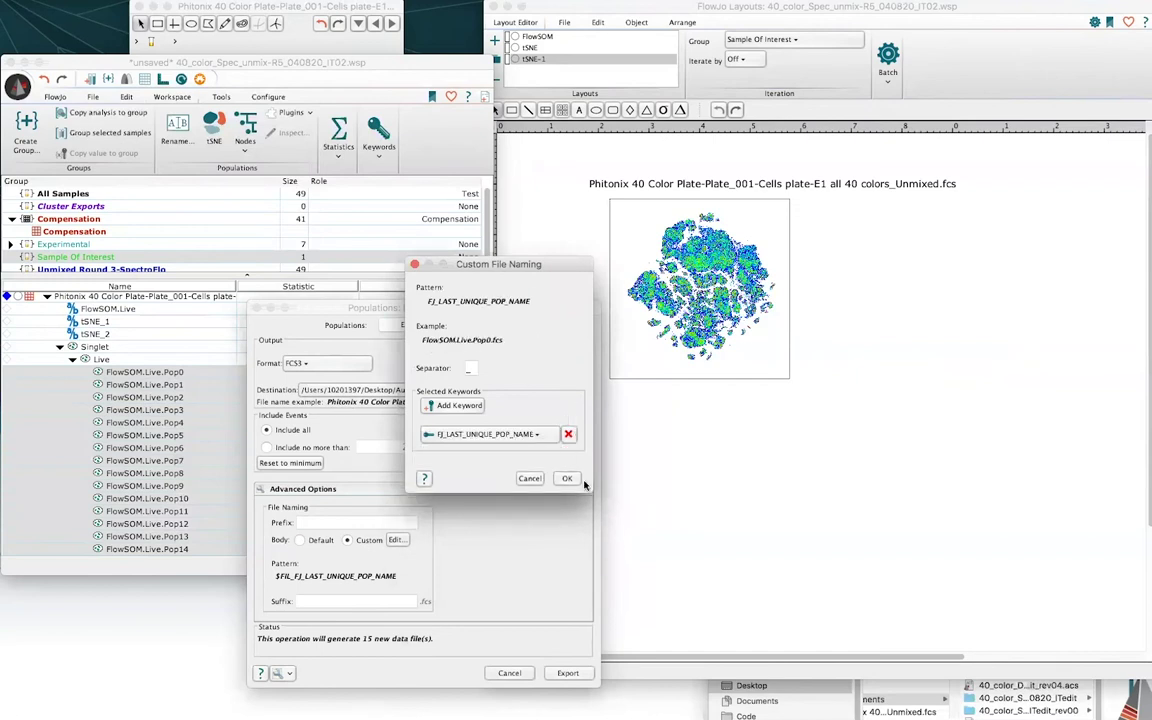
pyautogui.click(566, 479)
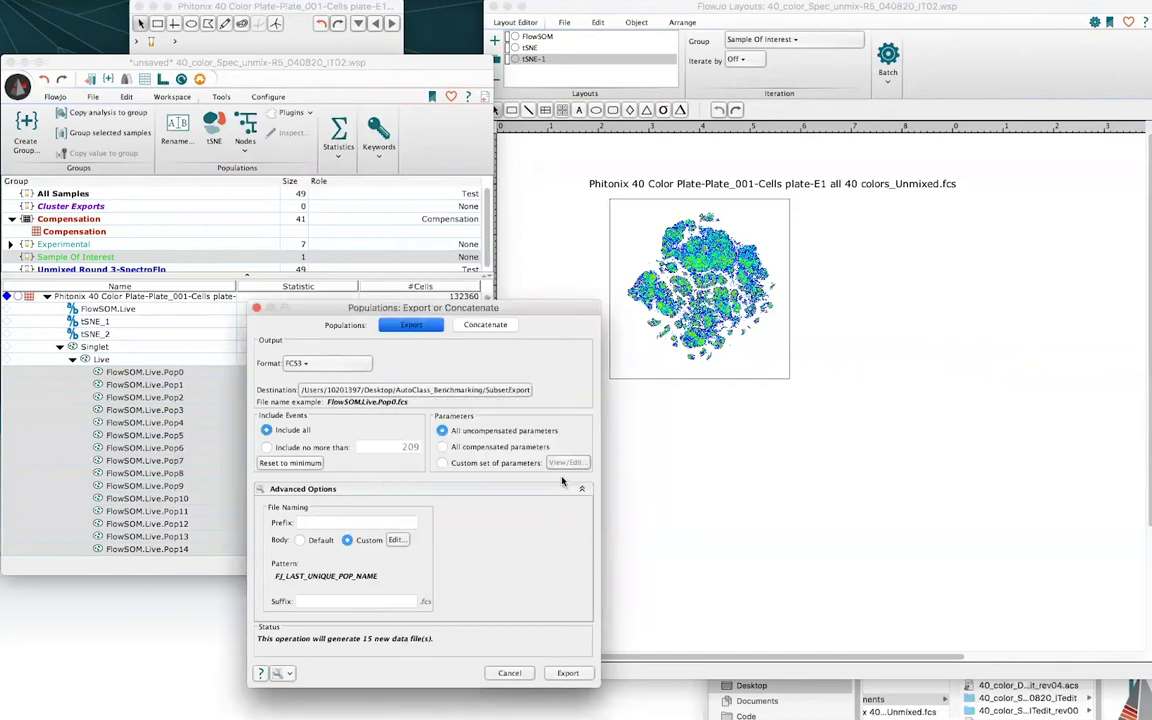
pyautogui.click(577, 676)
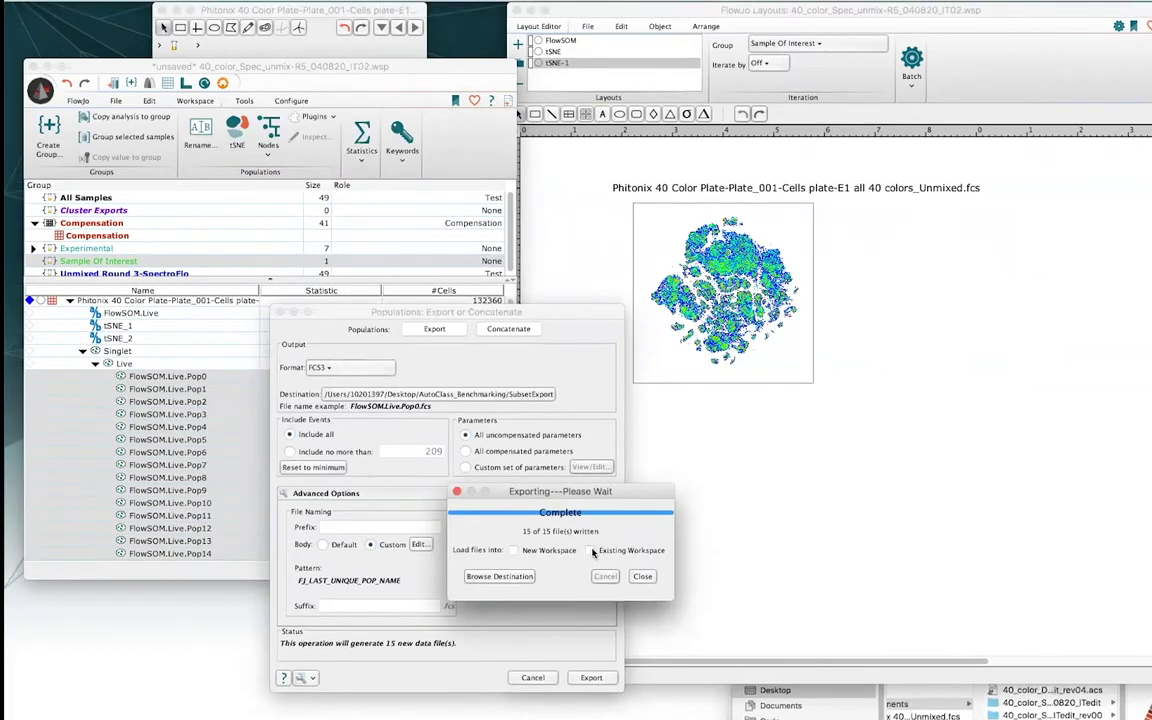
pyautogui.click(592, 550)
# Close the export dialogs and move all 15 exported .fcs samples into the Cluster Exports group.
pyautogui.click(642, 576)
pyautogui.click(545, 679)
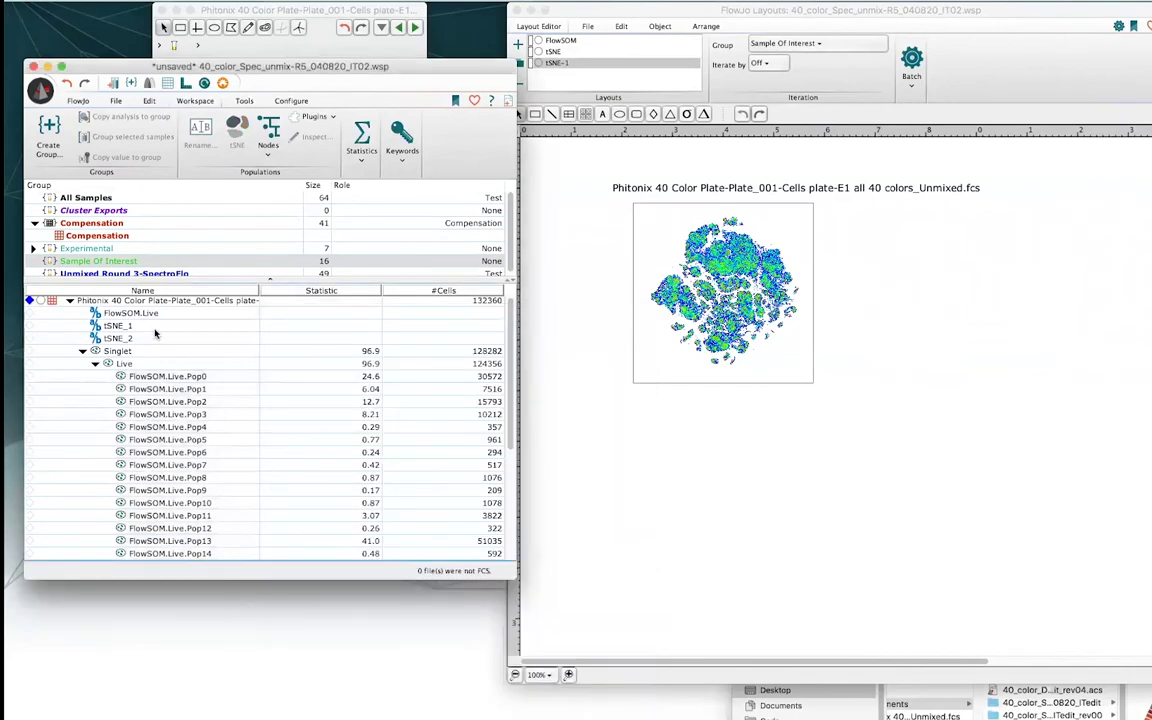
pyautogui.scroll(-5, 155, 333)
pyautogui.click(118, 378)
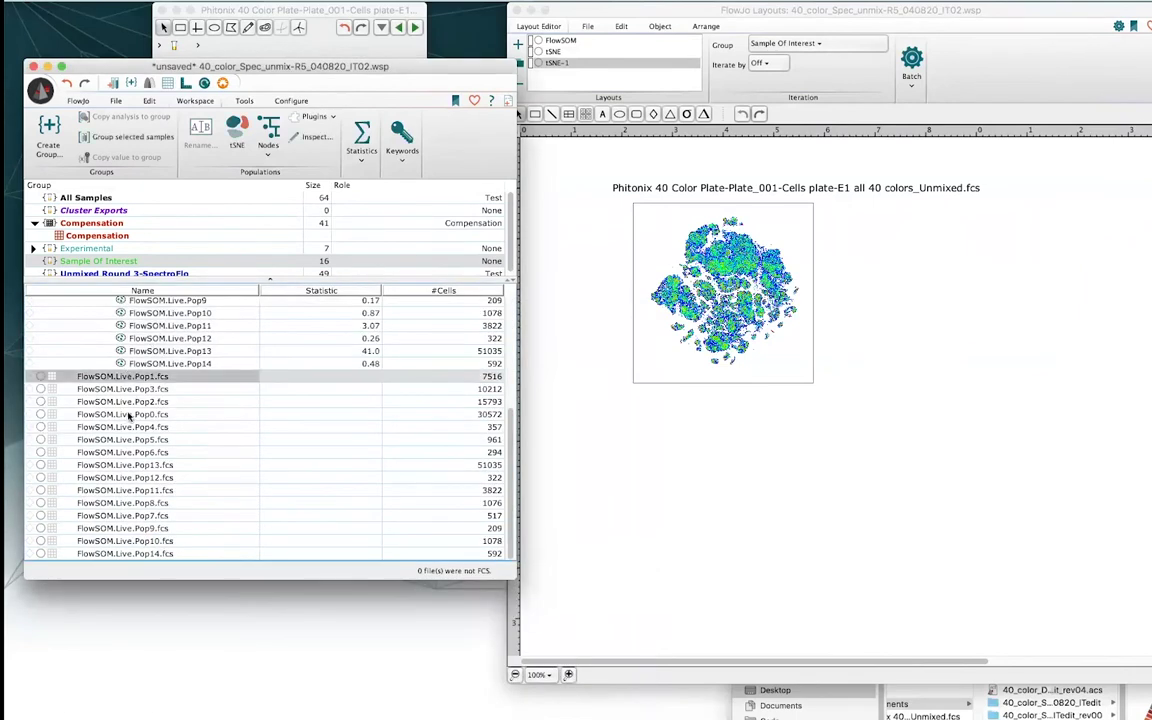
pyautogui.keyDown('shift'); pyautogui.click(118, 555); pyautogui.keyUp('shift')
pyautogui.scroll(4, 99, 420)
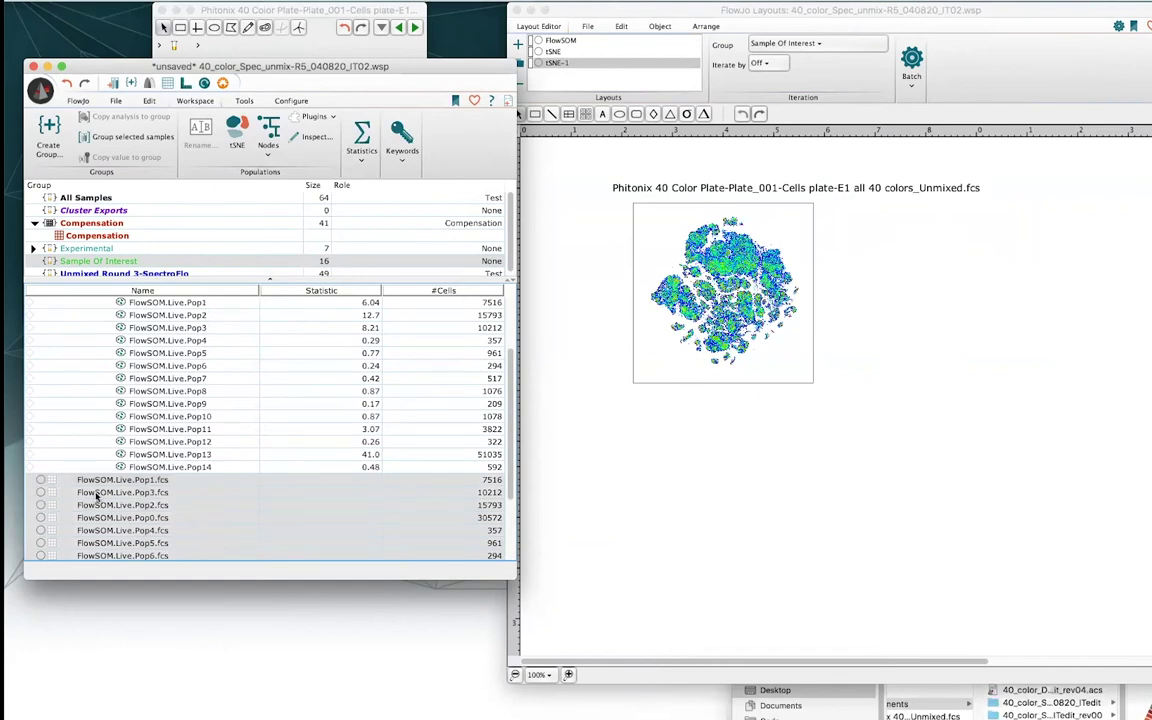
pyautogui.moveTo(97, 496); pyautogui.dragTo(121, 212)
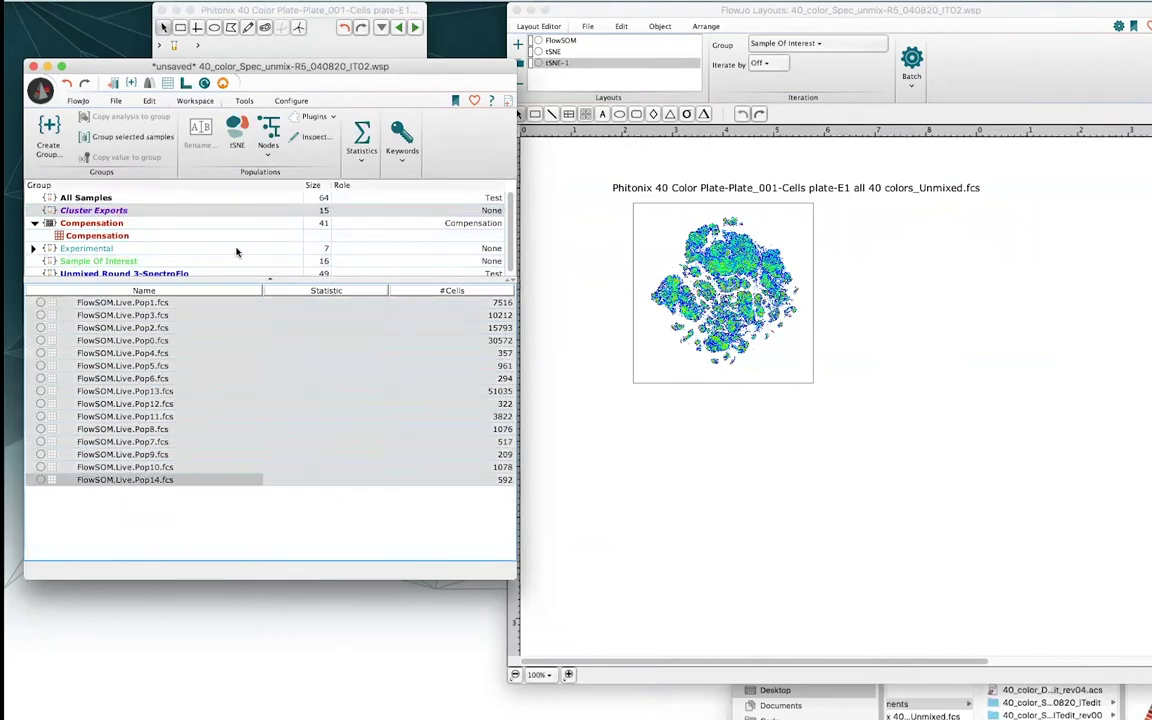
# Check the group listings and select the FlowSOM.Live.Pop1.fcs sample in Cluster Exports.
pyautogui.click(170, 302)
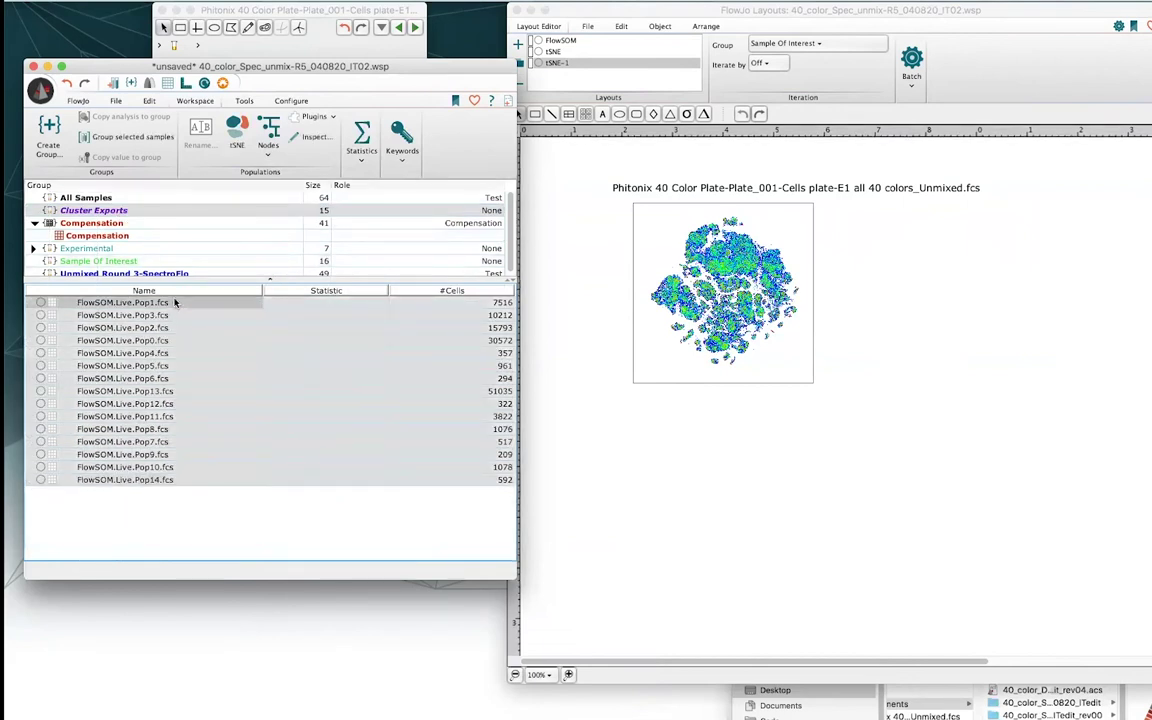
pyautogui.click(130, 236)
pyautogui.click(121, 212)
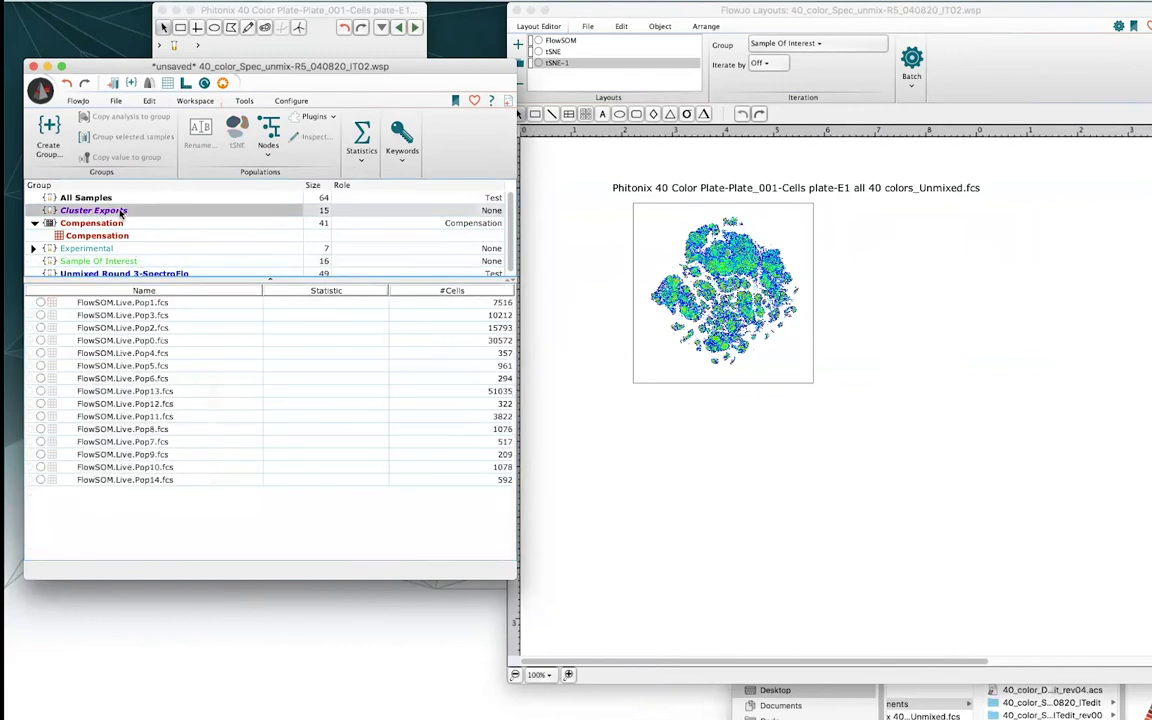
pyautogui.click(135, 302)
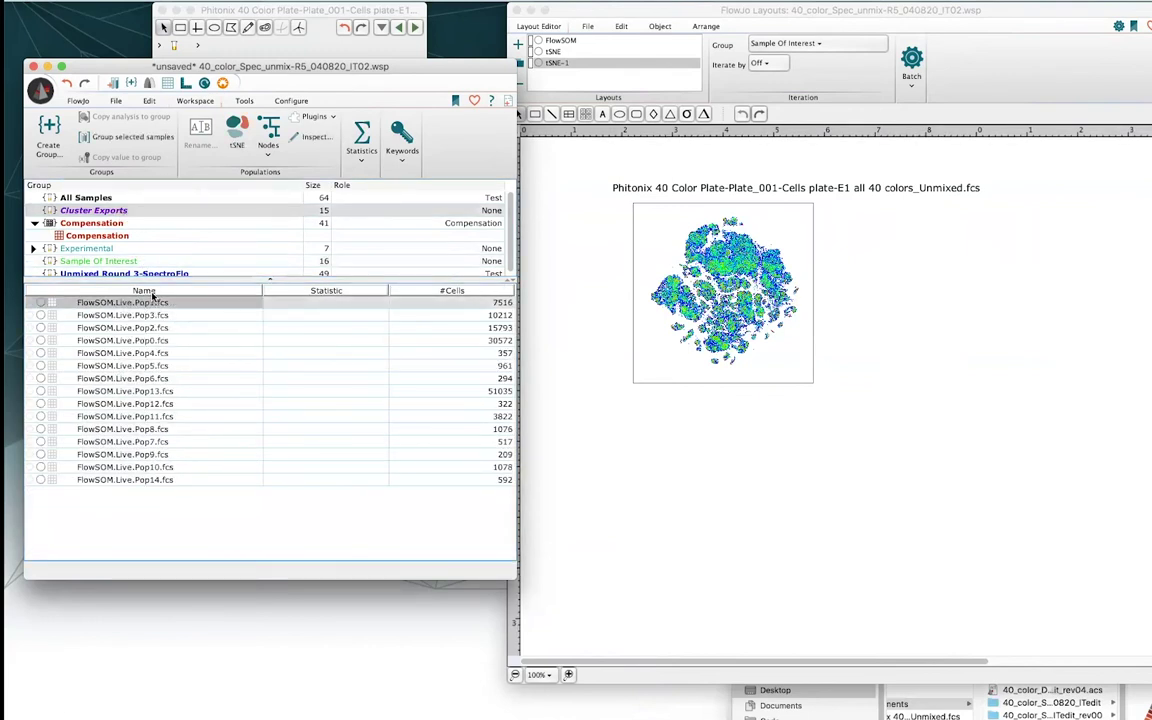
# Sort the cluster samples by name and overlay FlowSOM.Live.Pop0.fcs on the tSNE-1 layout plot.
pyautogui.click(154, 290)
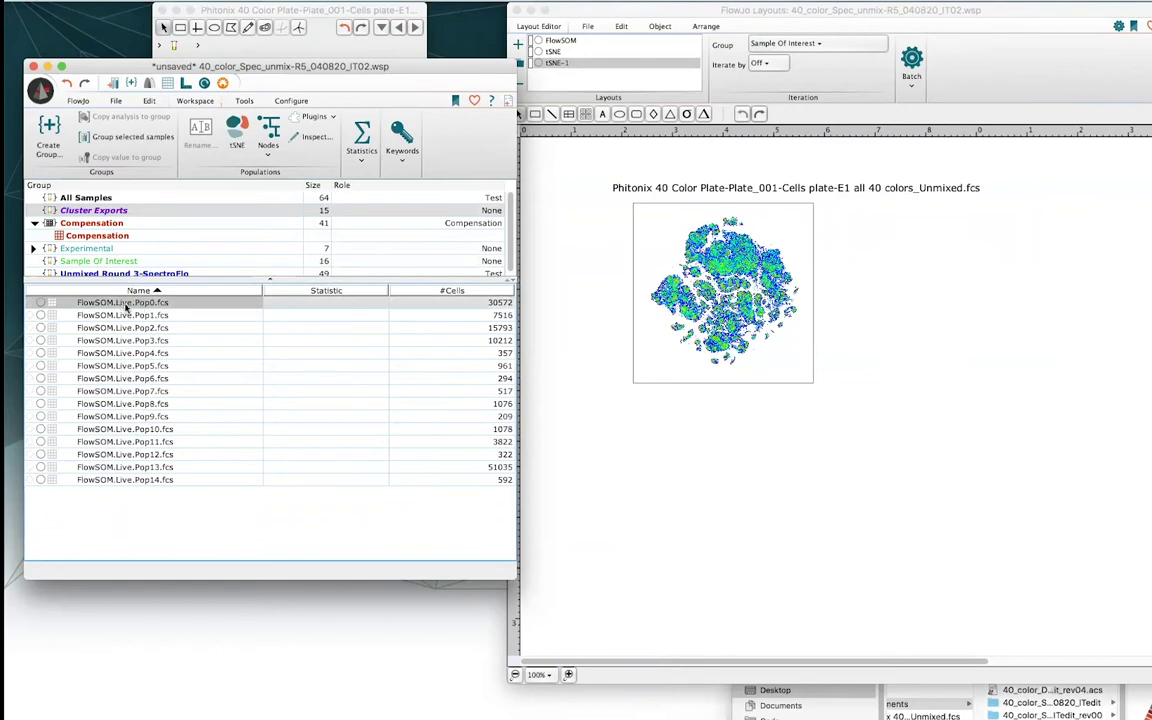
pyautogui.moveTo(160, 303); pyautogui.dragTo(730, 258)
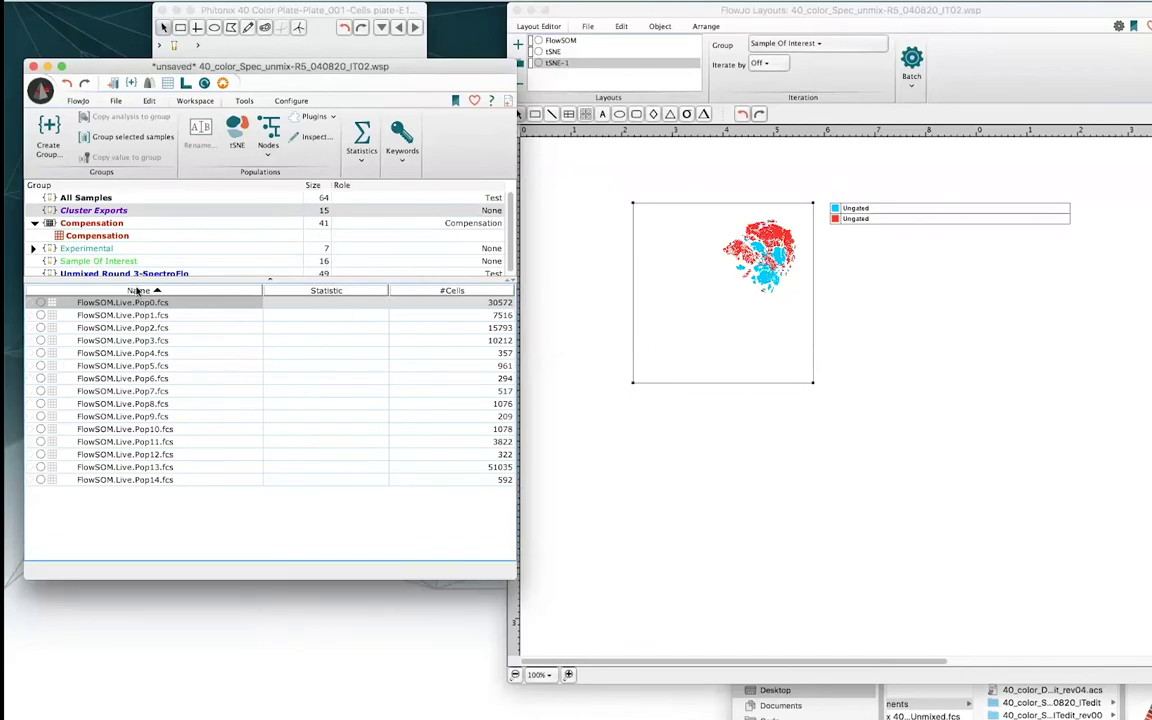
# Open the Pop0 graph and plot tSNE_1 on the x-axis and tSNE_2 on the y-axis.
pyautogui.doubleClick(125, 304)
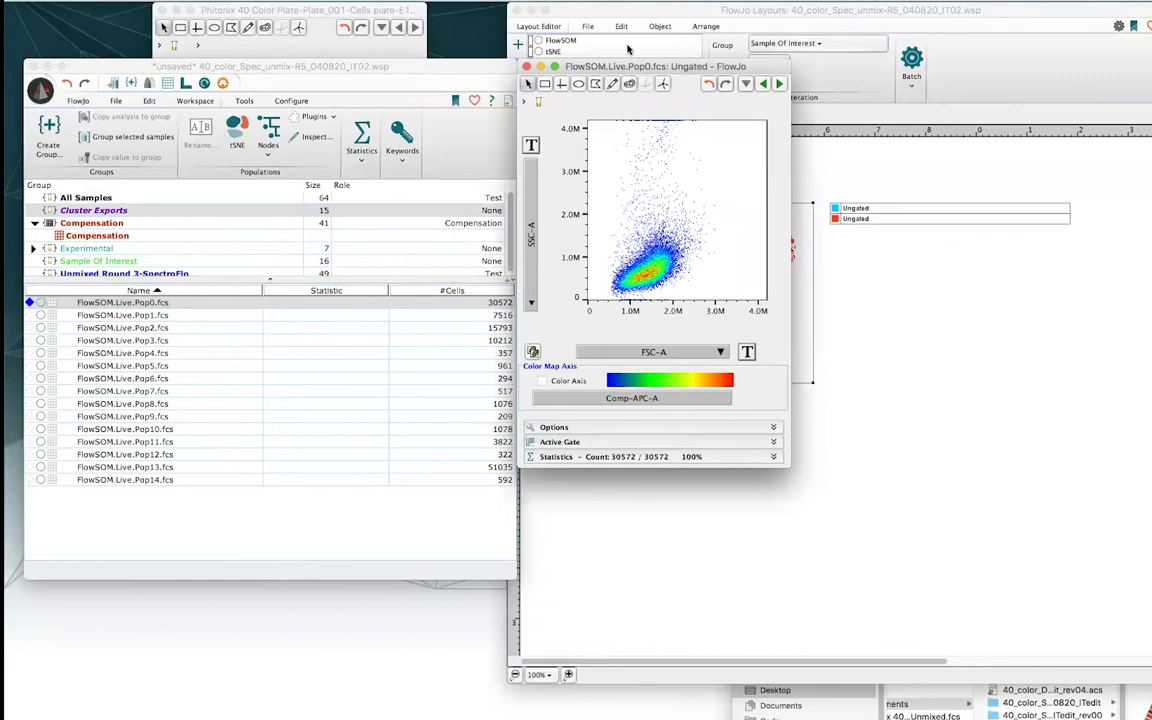
pyautogui.moveTo(625, 80); pyautogui.dragTo(306, 80)
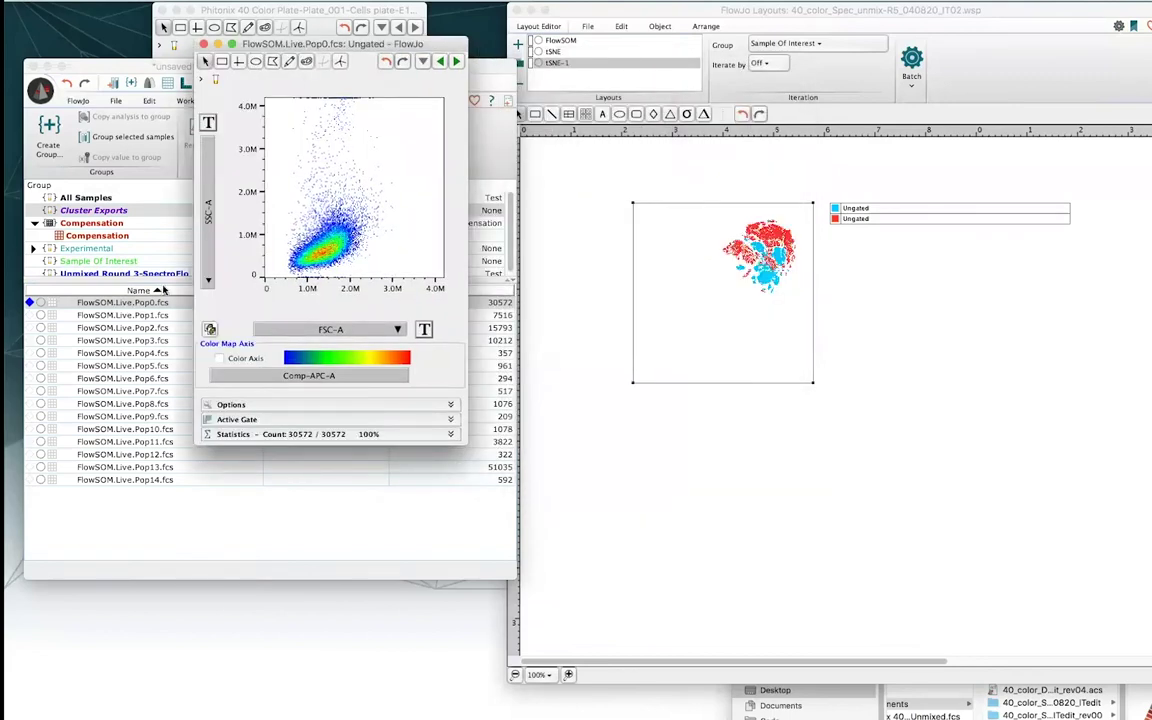
pyautogui.click(388, 328)
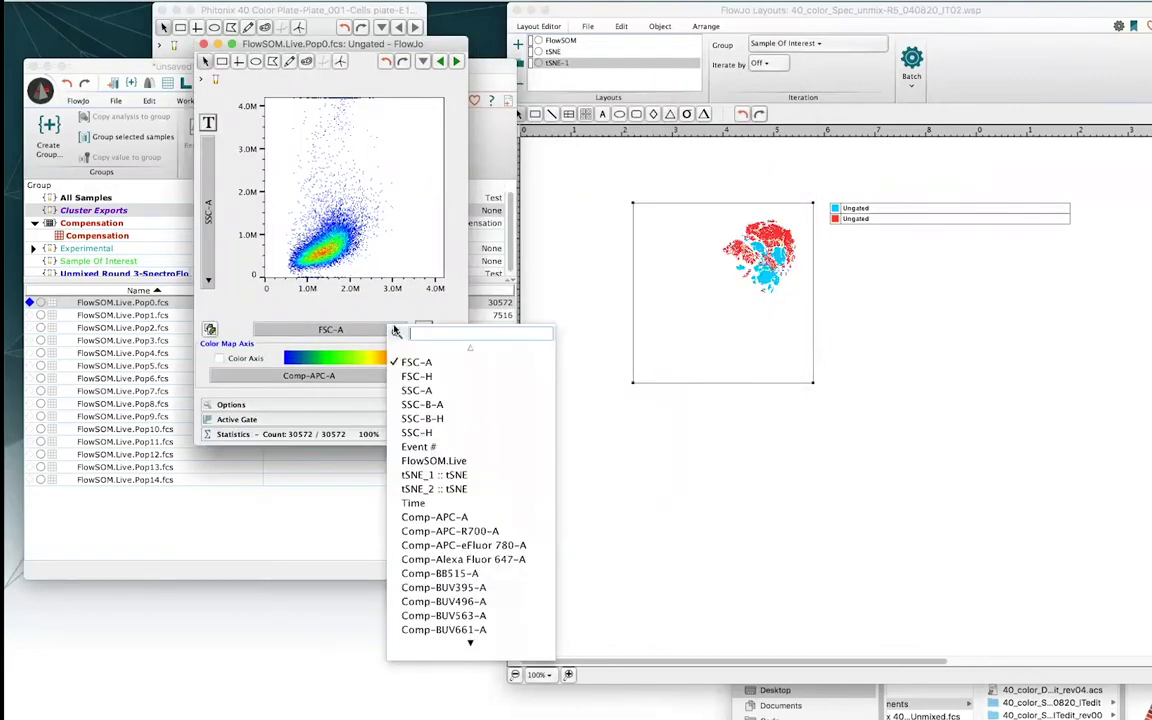
pyautogui.click(393, 473)
pyautogui.click(207, 212)
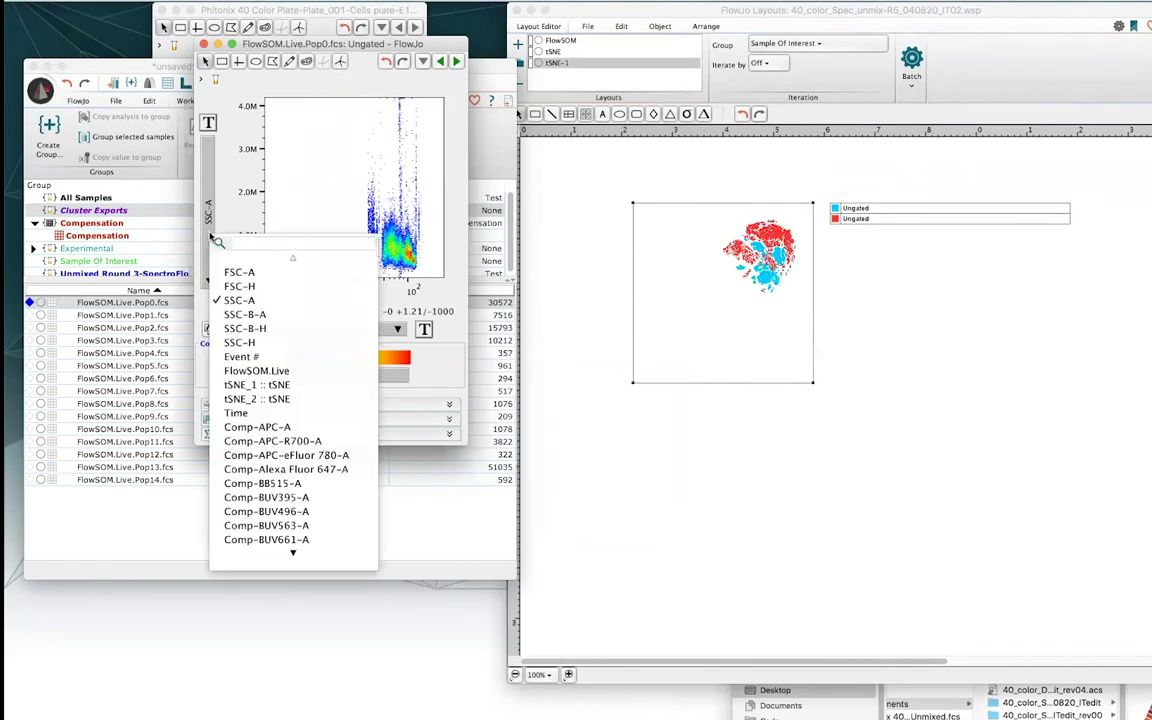
pyautogui.click(260, 398)
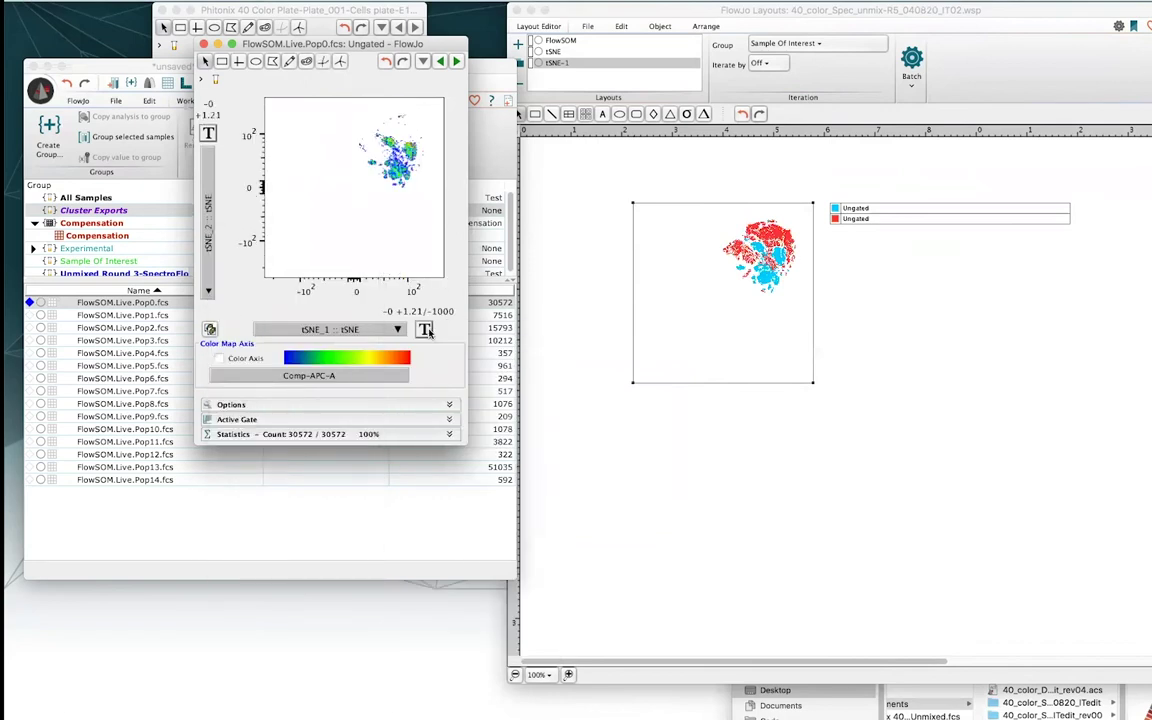
# Switch both tSNE_1 and tSNE_2 axes to Linear scale and close the Pop0 graph.
pyautogui.click(427, 332)
pyautogui.click(445, 395)
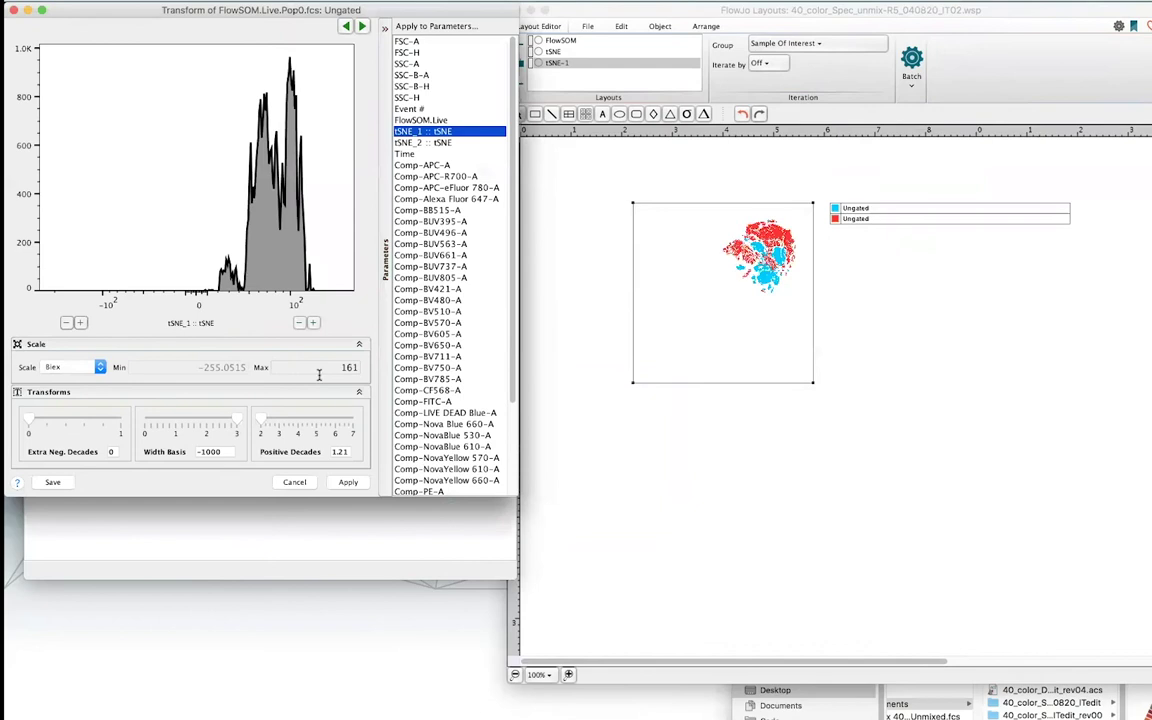
pyautogui.click(83, 367)
pyautogui.click(58, 309)
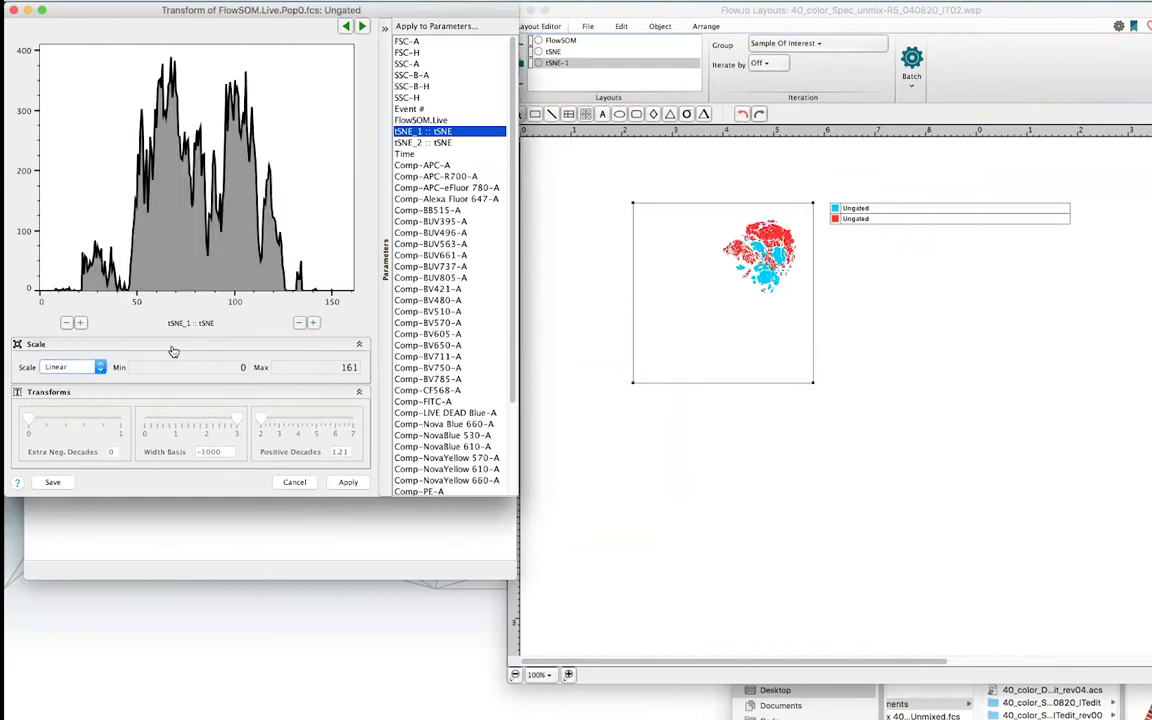
pyautogui.click(348, 482)
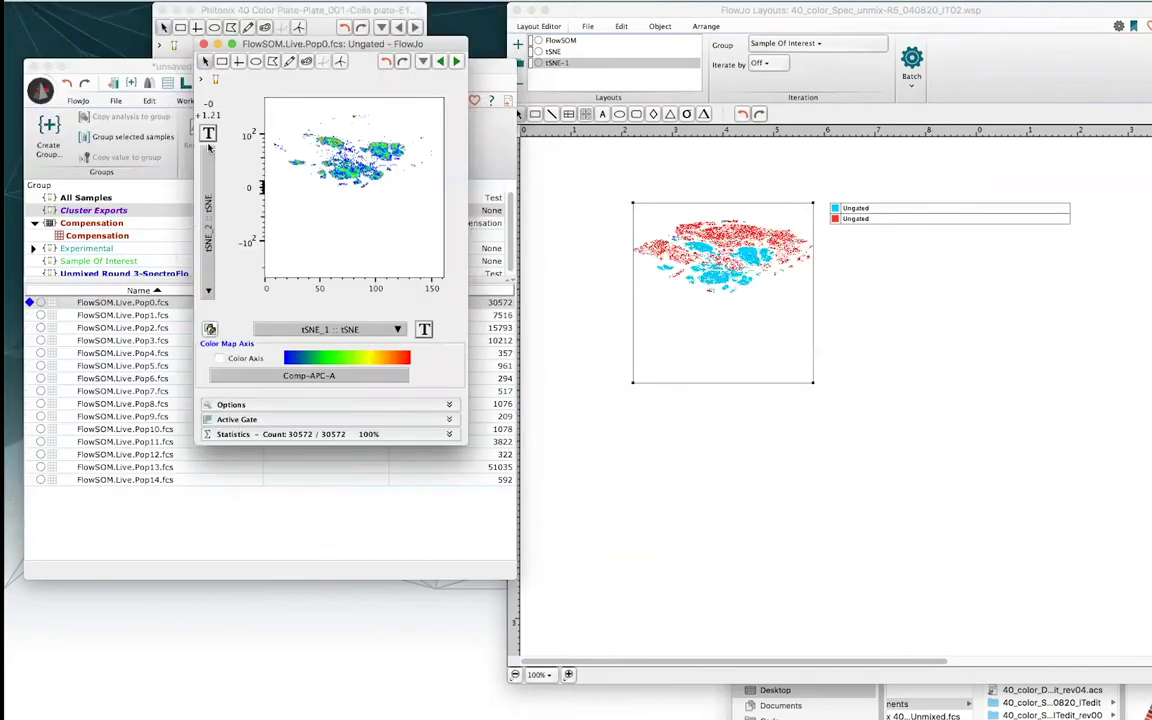
pyautogui.click(208, 132)
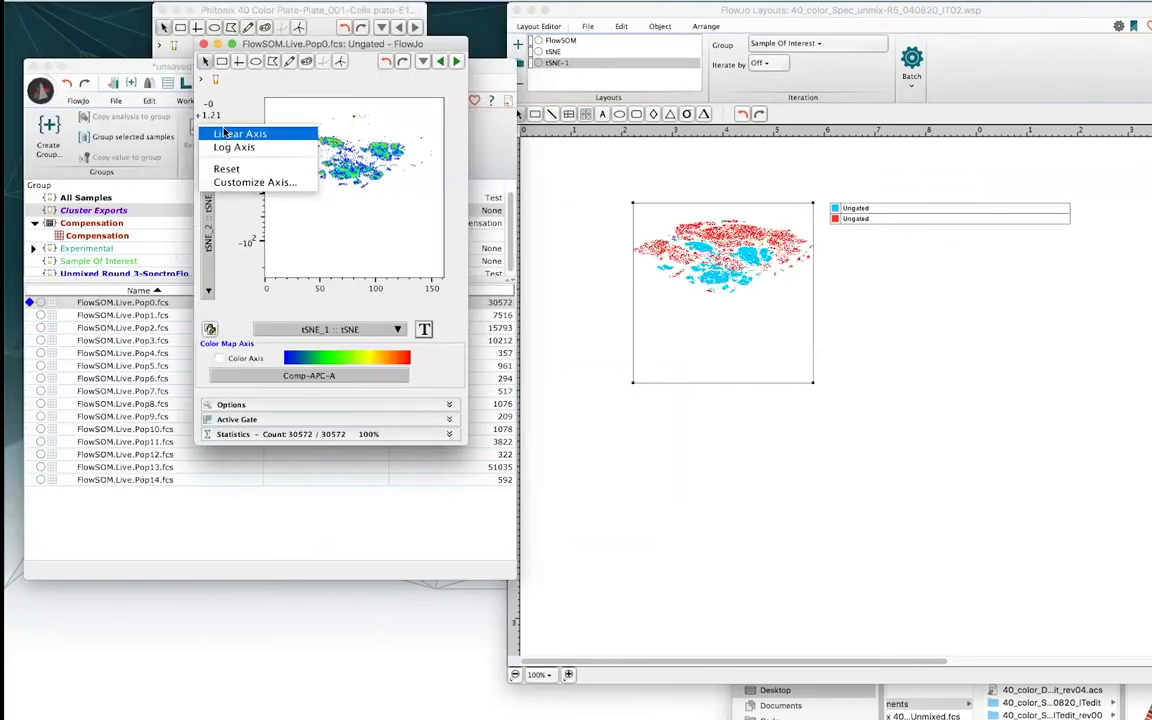
pyautogui.click(245, 181)
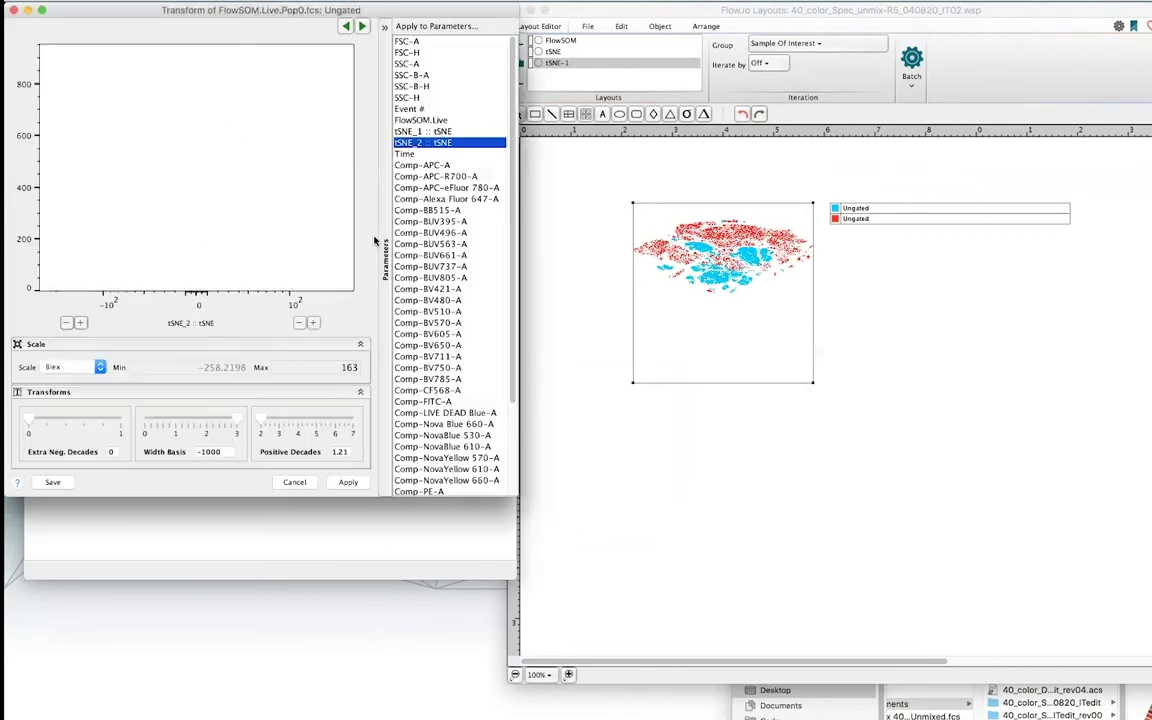
pyautogui.click(60, 367)
pyautogui.click(55, 354)
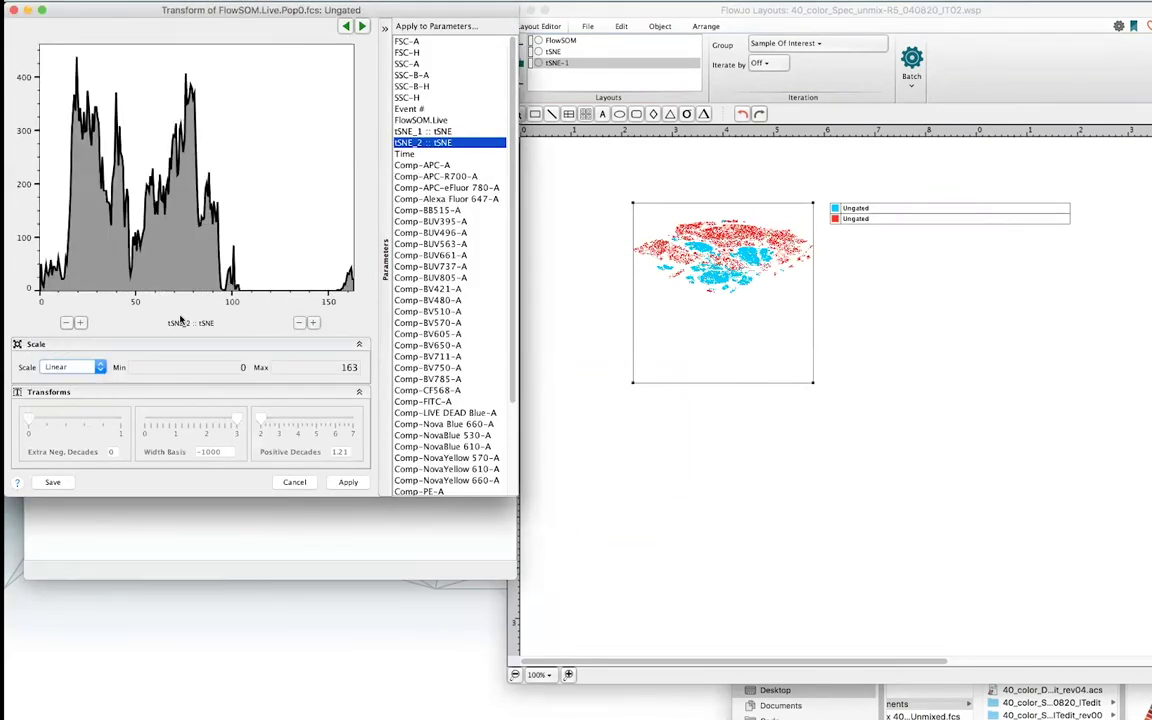
pyautogui.click(348, 482)
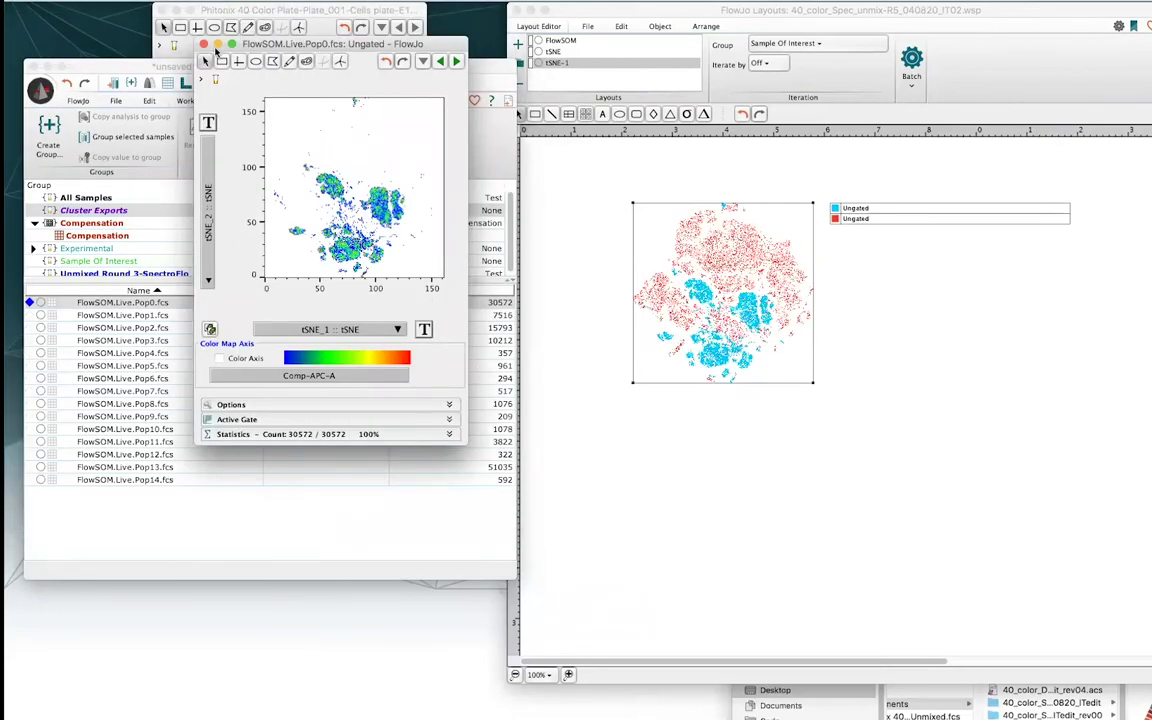
pyautogui.click(203, 45)
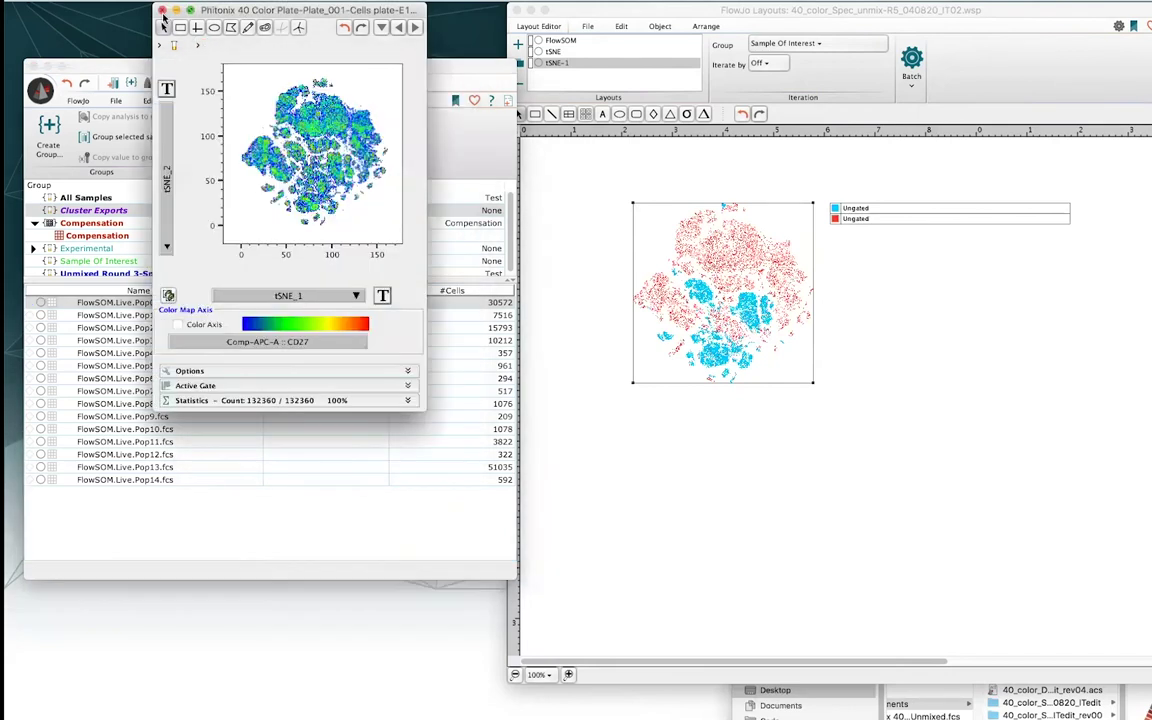
# Close the all-cells graph and move the legend below the tSNE-1 plot.
pyautogui.click(170, 10)
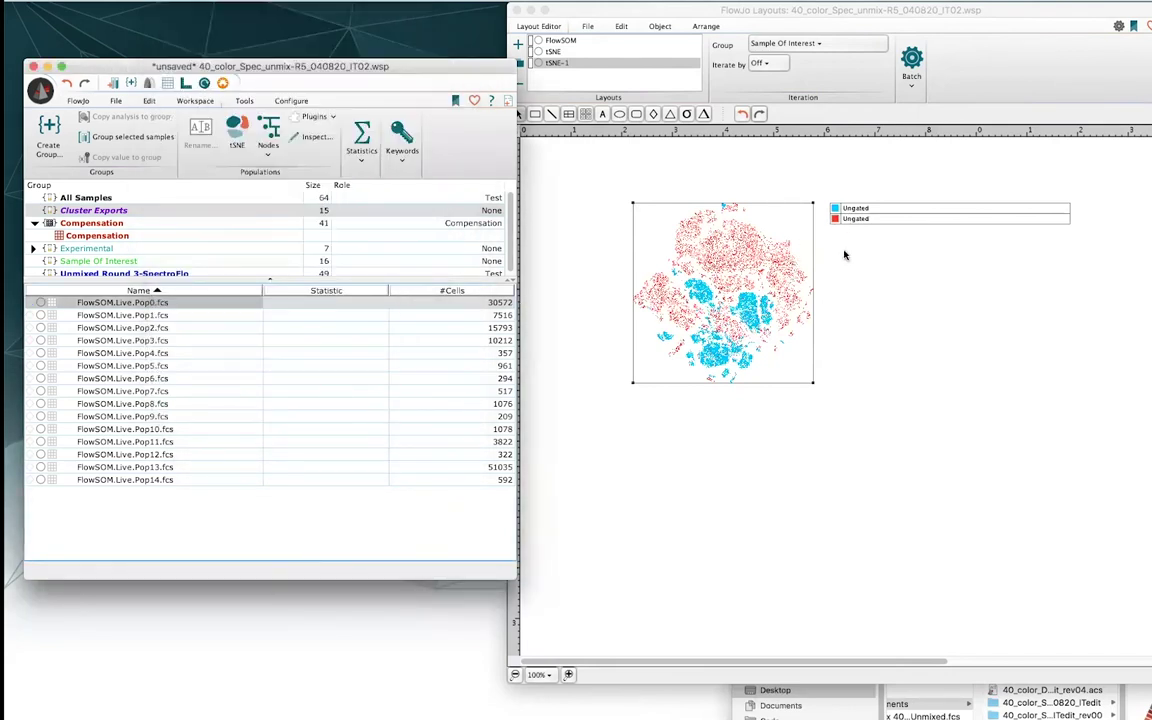
pyautogui.click(870, 223)
pyautogui.moveTo(888, 218); pyautogui.dragTo(736, 407)
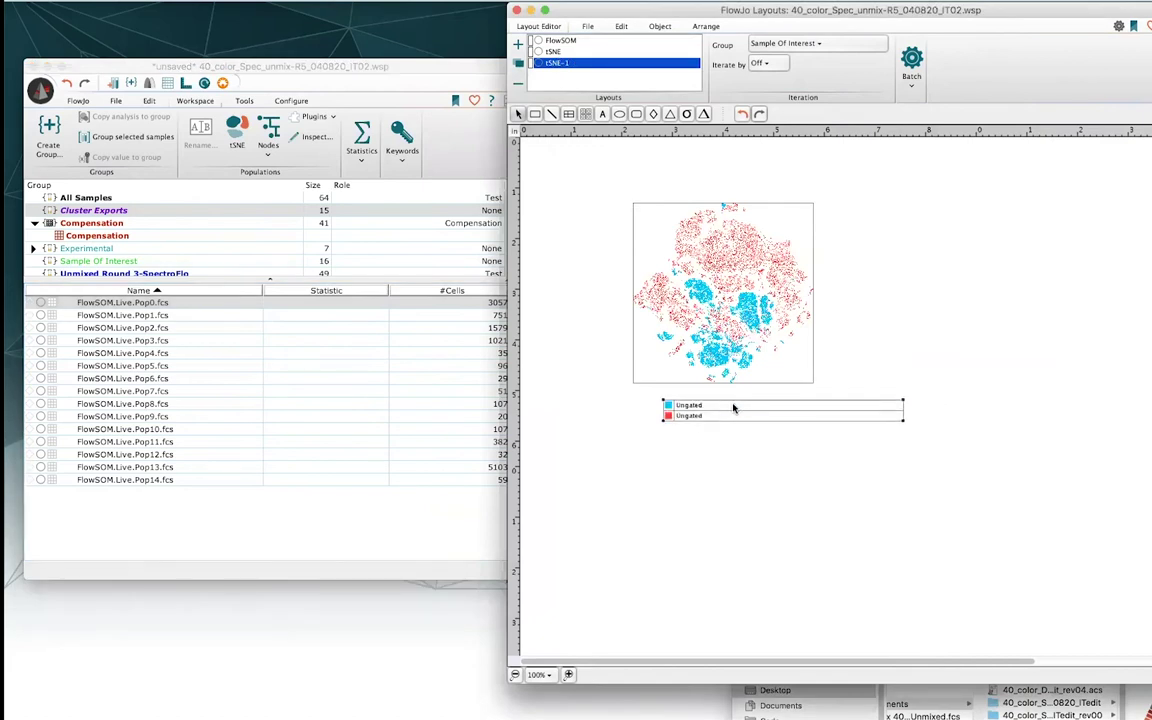
# Replace the legend's Subset Name column with Sample Name and turn on the plot annotation title.
pyautogui.doubleClick(733, 407)
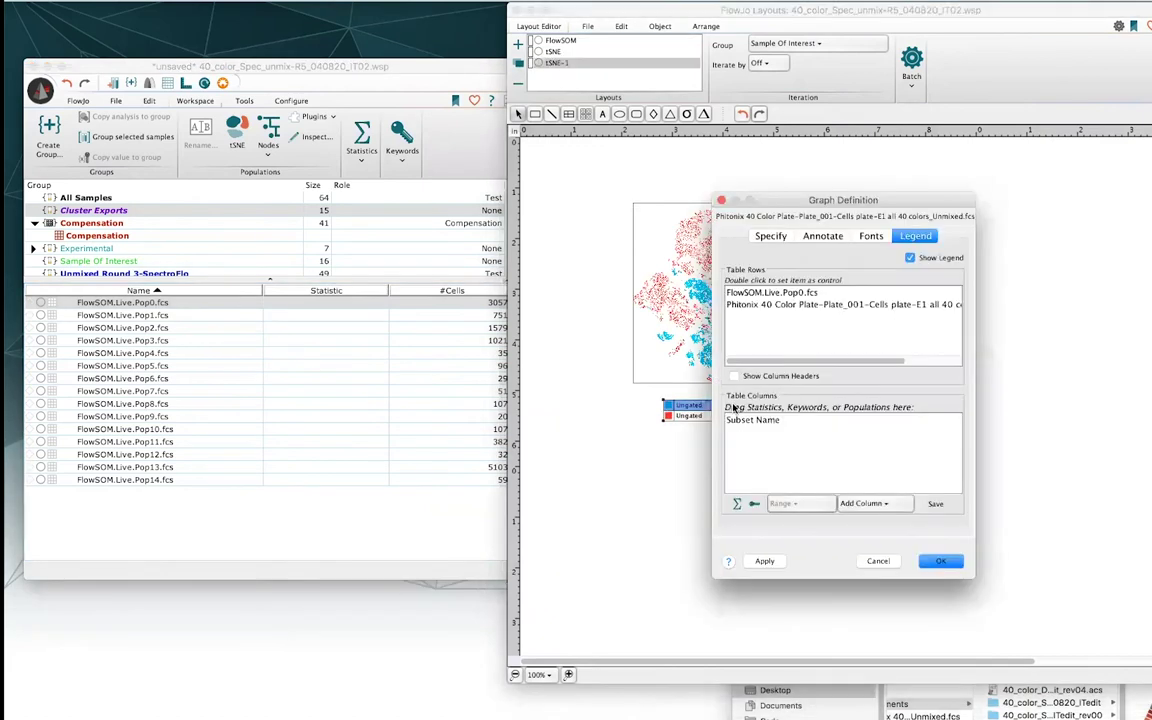
pyautogui.click(870, 235)
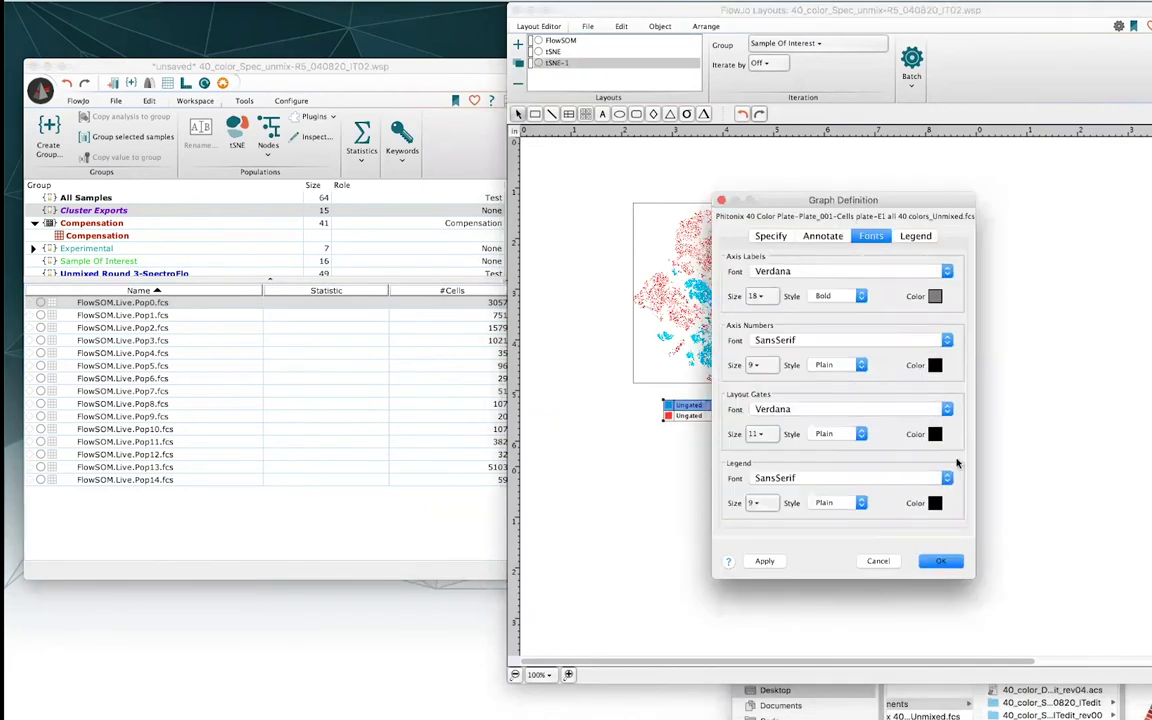
pyautogui.click(824, 237)
pyautogui.click(910, 236)
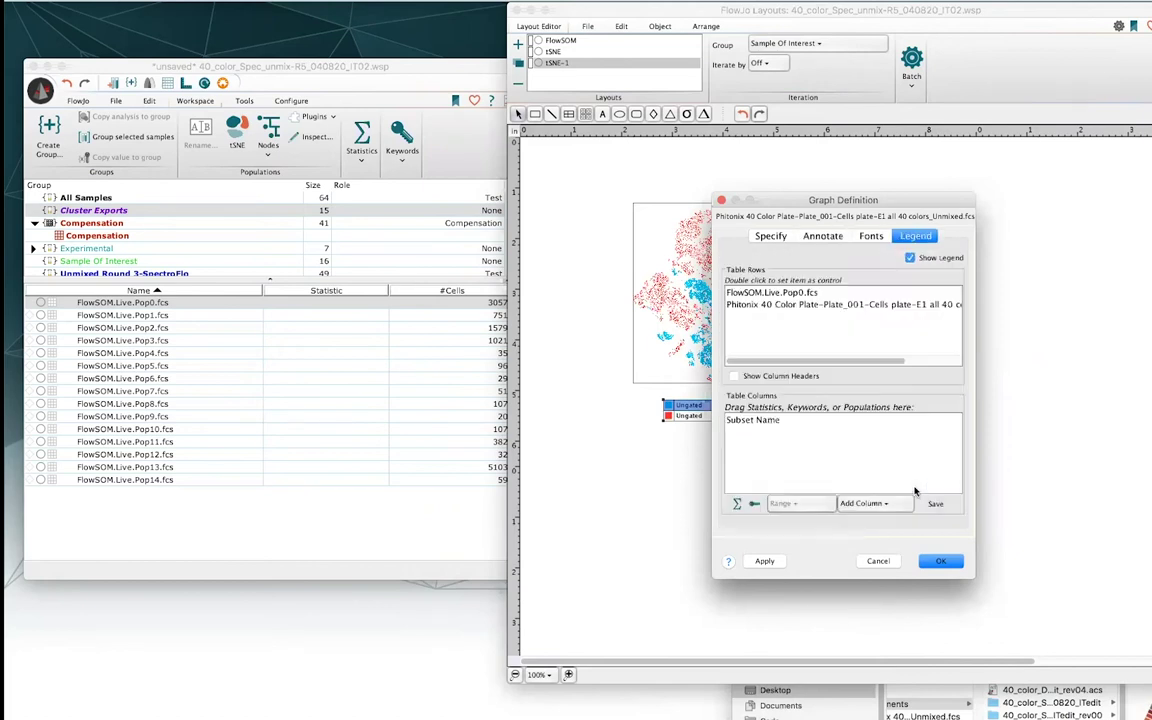
pyautogui.click(760, 420)
pyautogui.press('Delete')
pyautogui.click(882, 505)
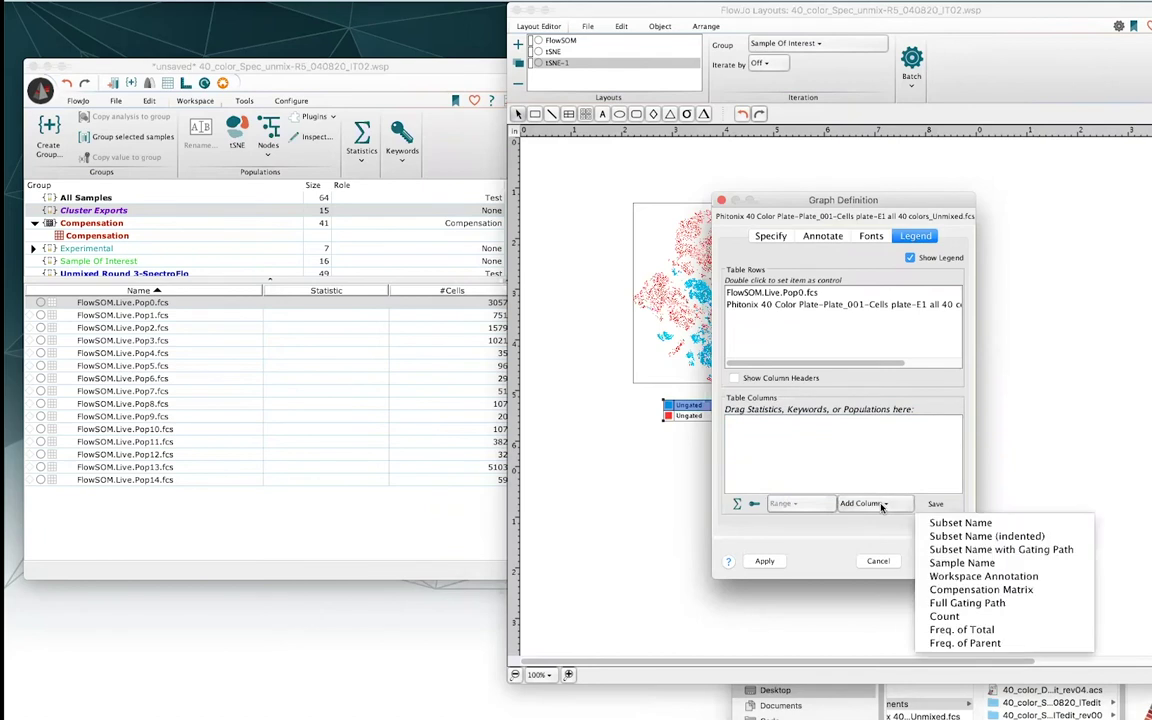
pyautogui.click(960, 563)
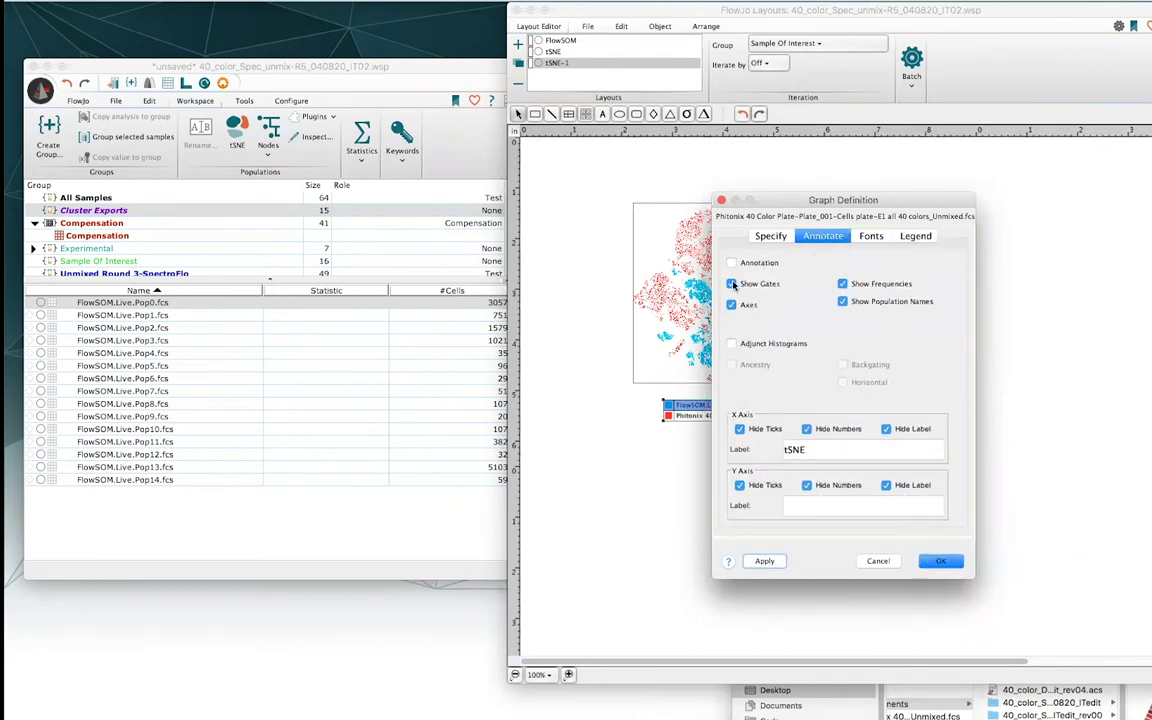
pyautogui.click(765, 561)
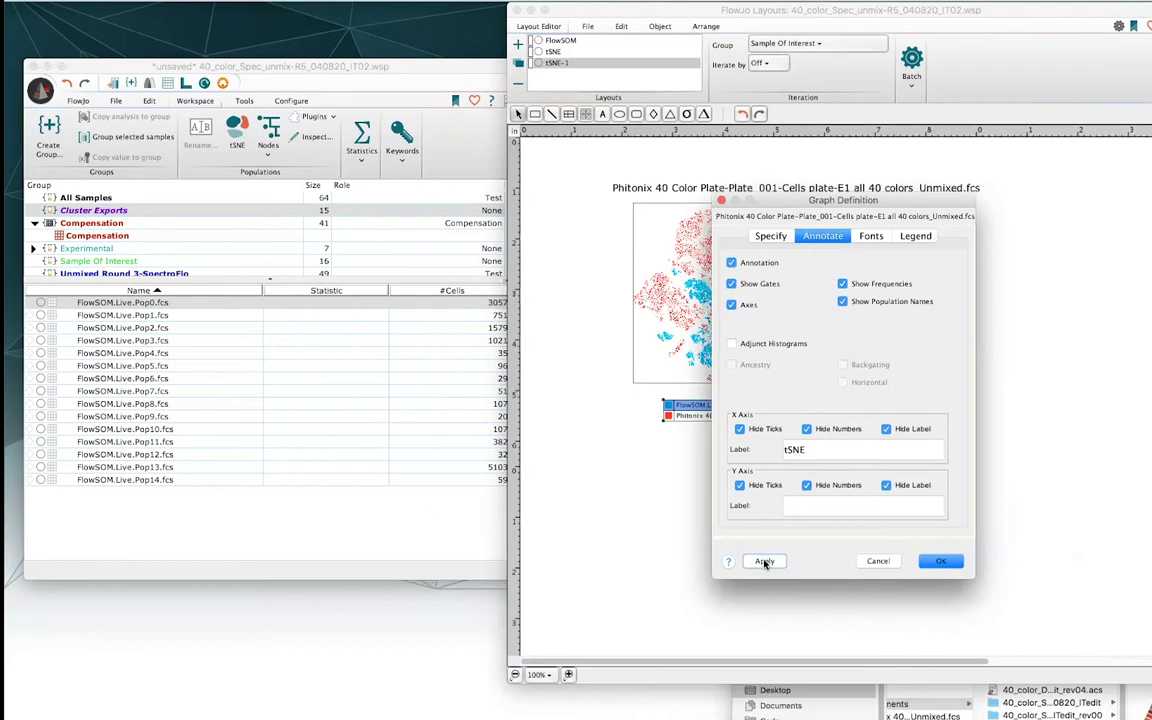
pyautogui.click(940, 561)
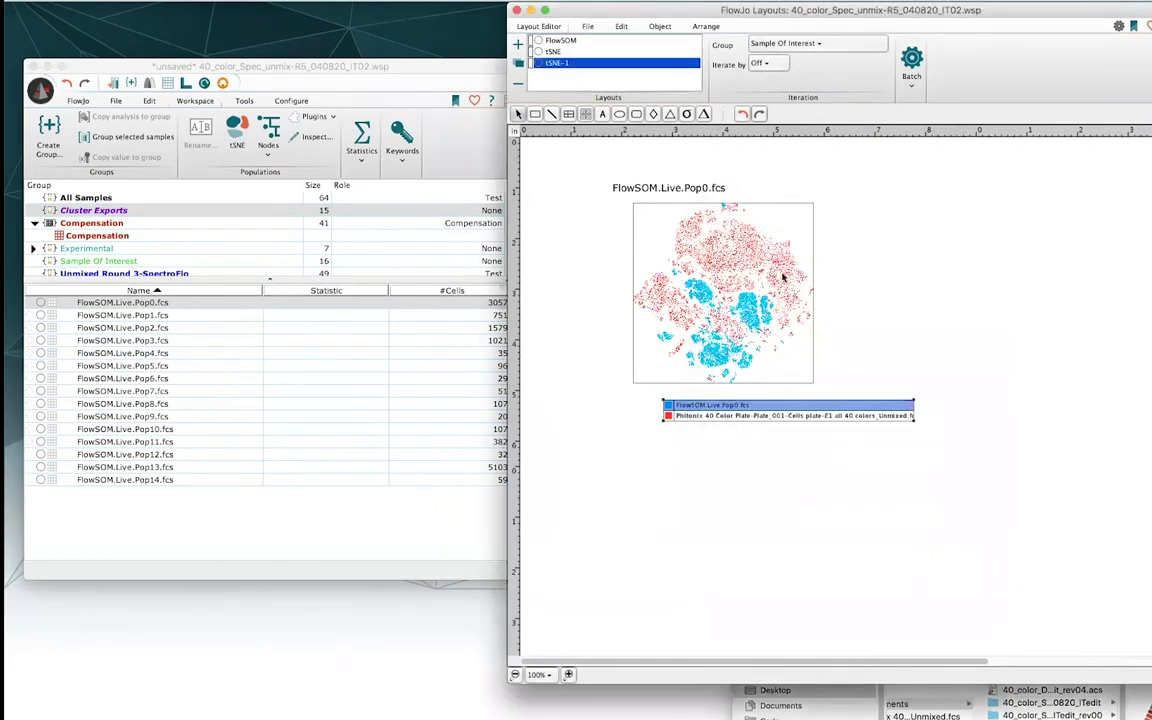
# Colour the cluster layer dark red and the all-cells layer black.
pyautogui.click(668, 415)
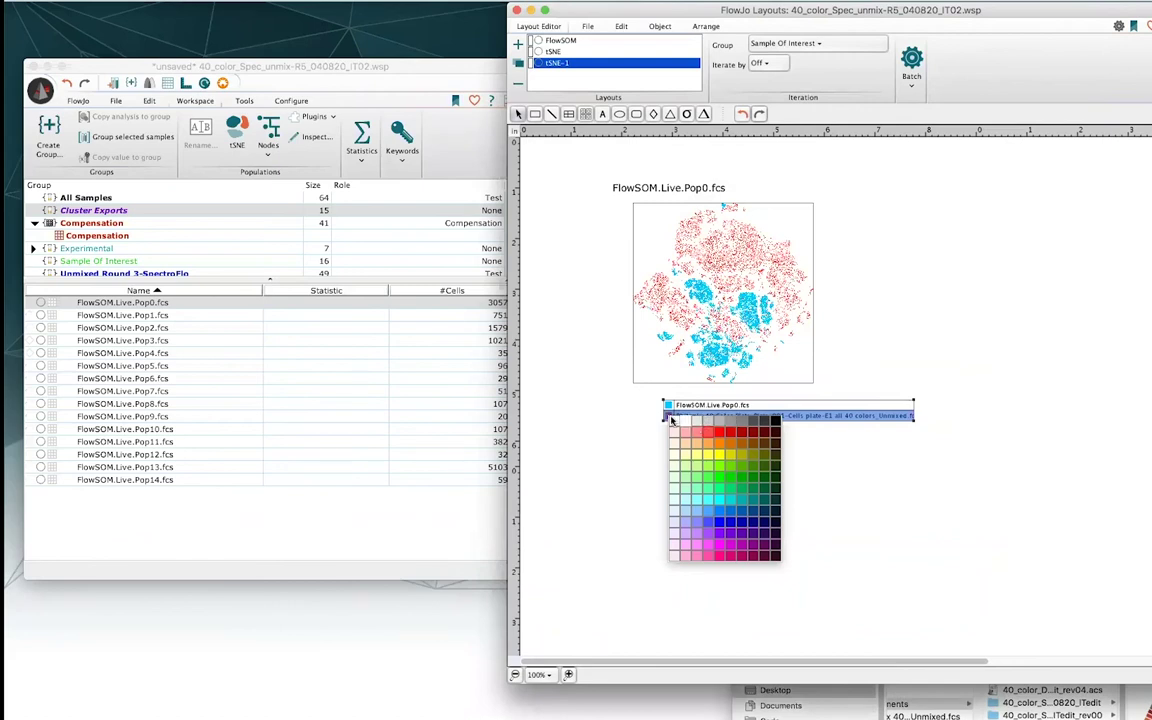
pyautogui.click(730, 424)
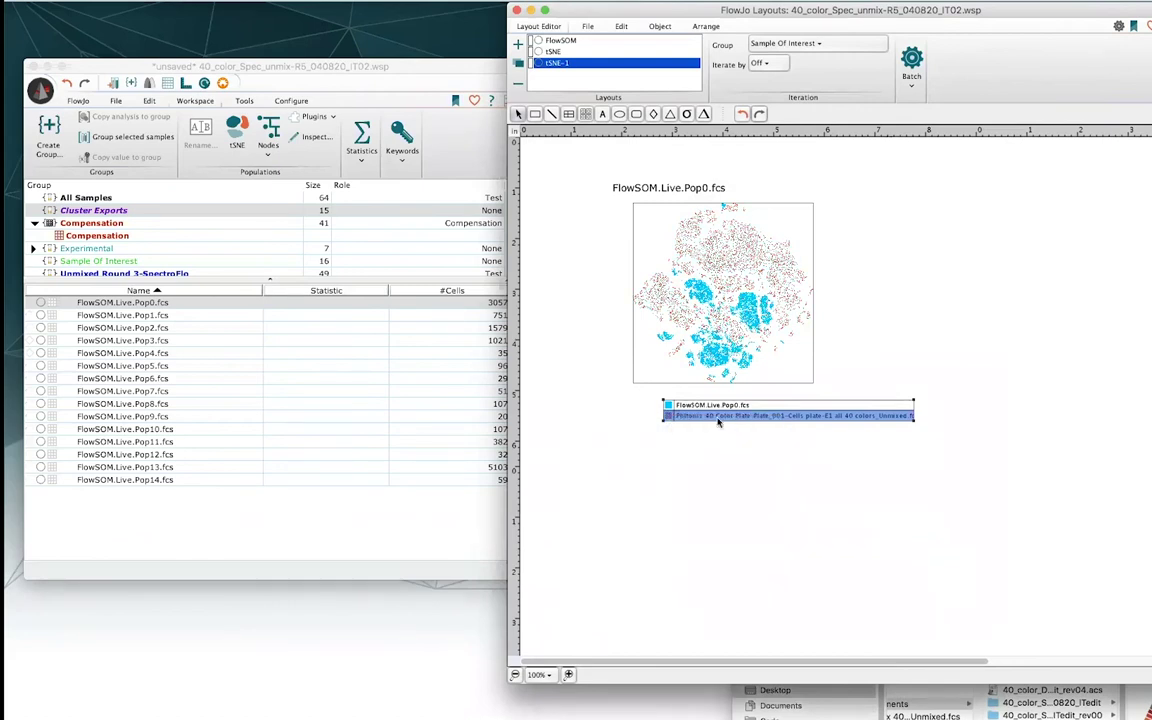
pyautogui.click(668, 410)
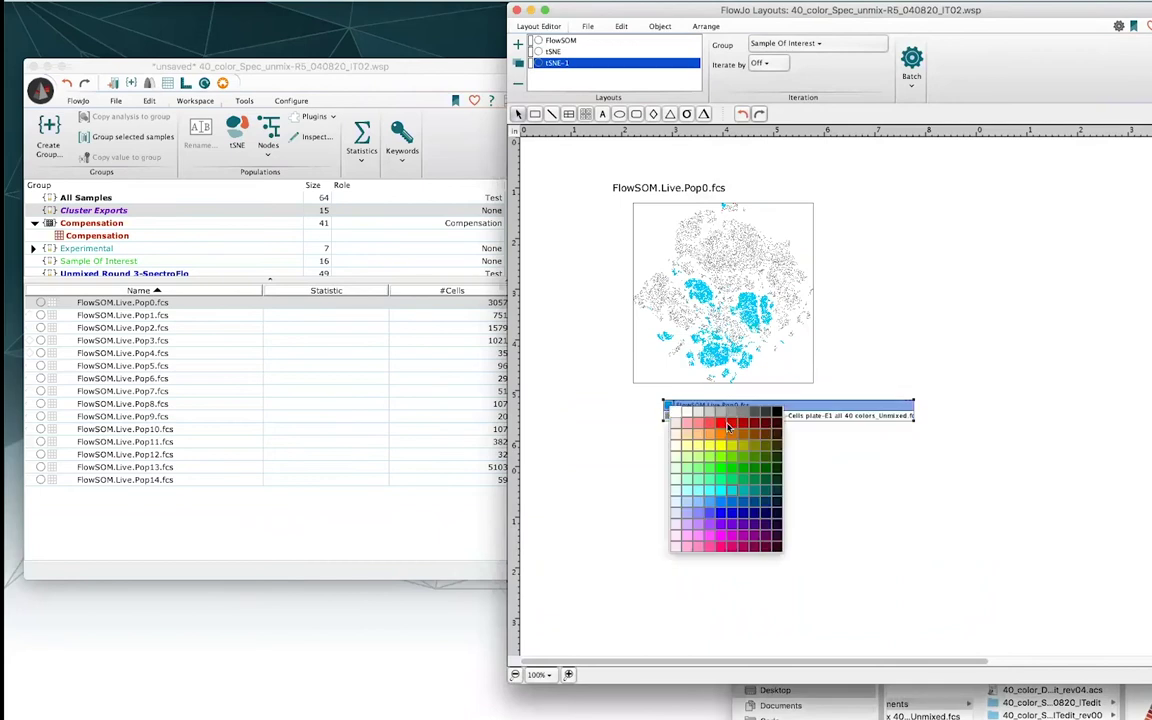
pyautogui.click(746, 424)
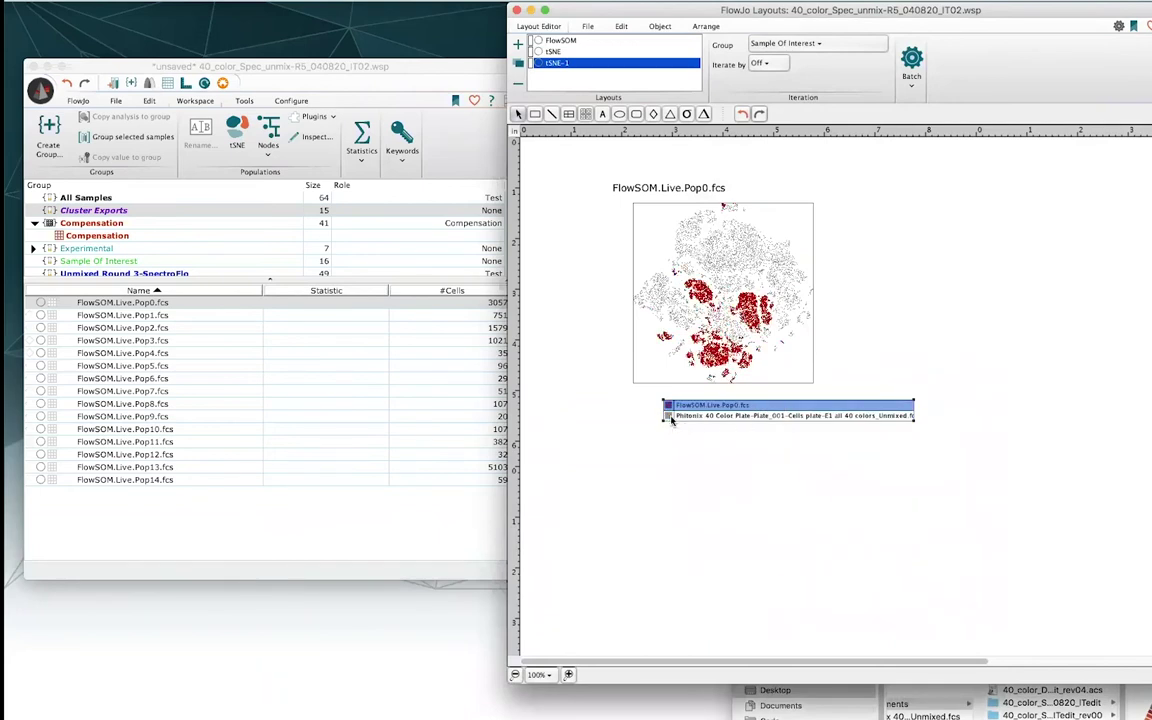
pyautogui.click(668, 411)
pyautogui.click(769, 423)
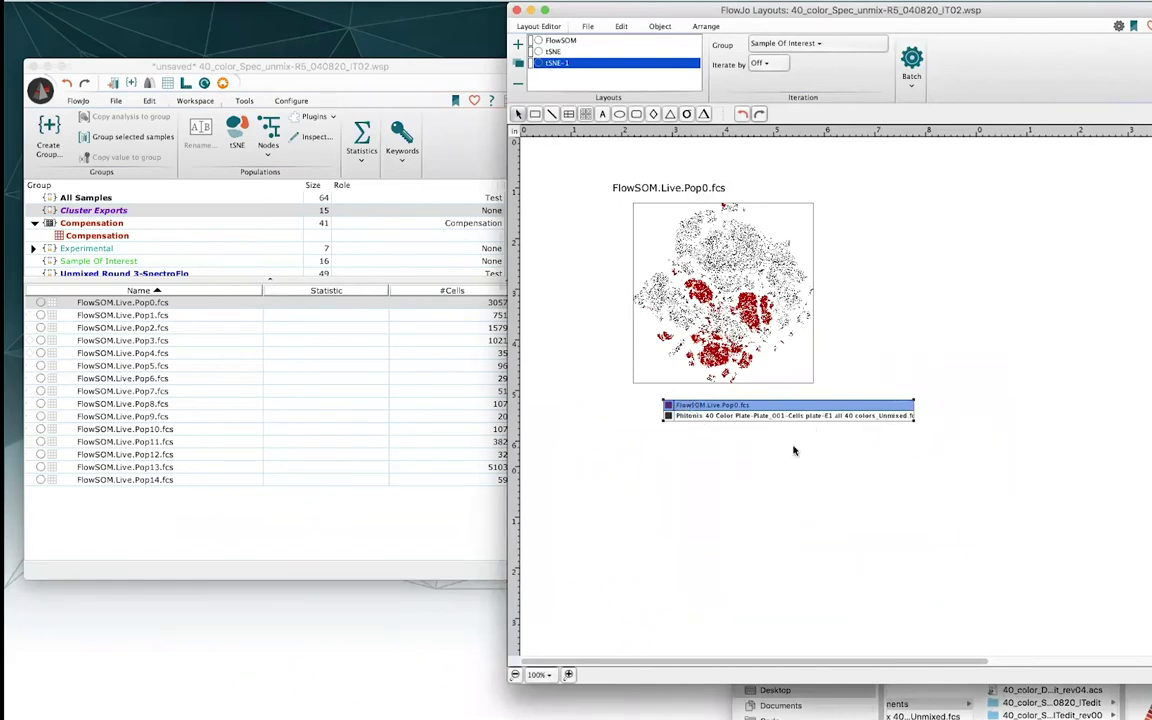
# Nudge the legend left and set the all-cells layer as the control.
pyautogui.click(776, 407)
pyautogui.moveTo(774, 407); pyautogui.dragTo(743, 403)
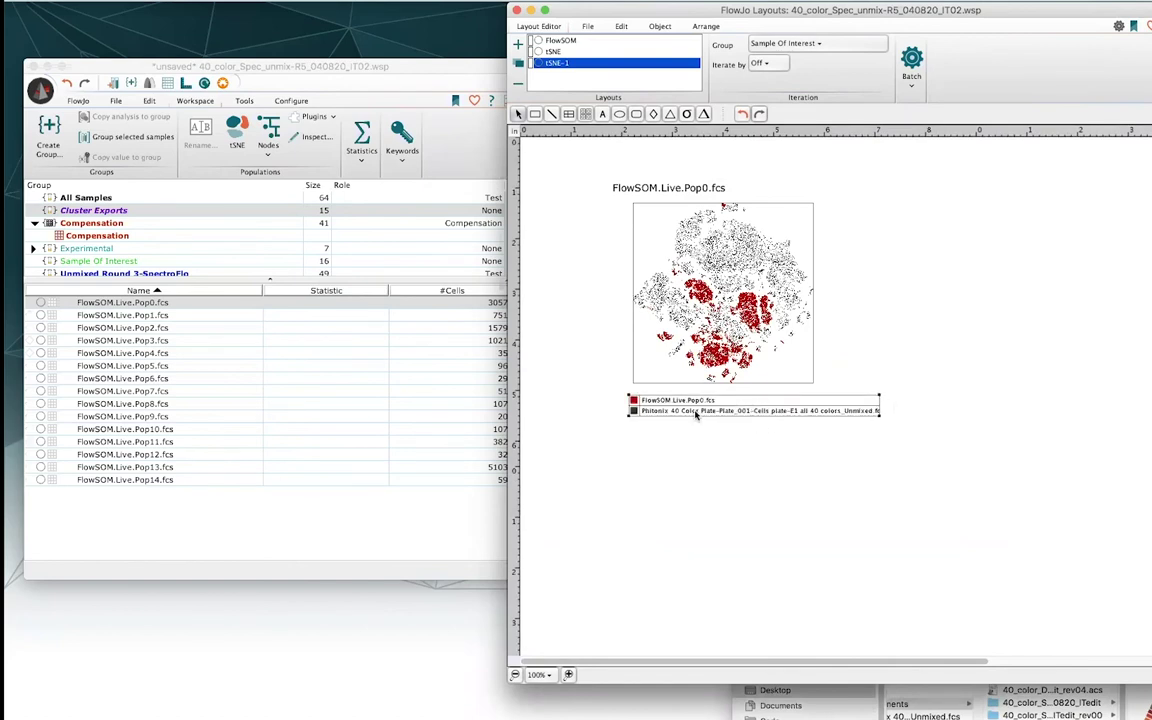
pyautogui.click(697, 412)
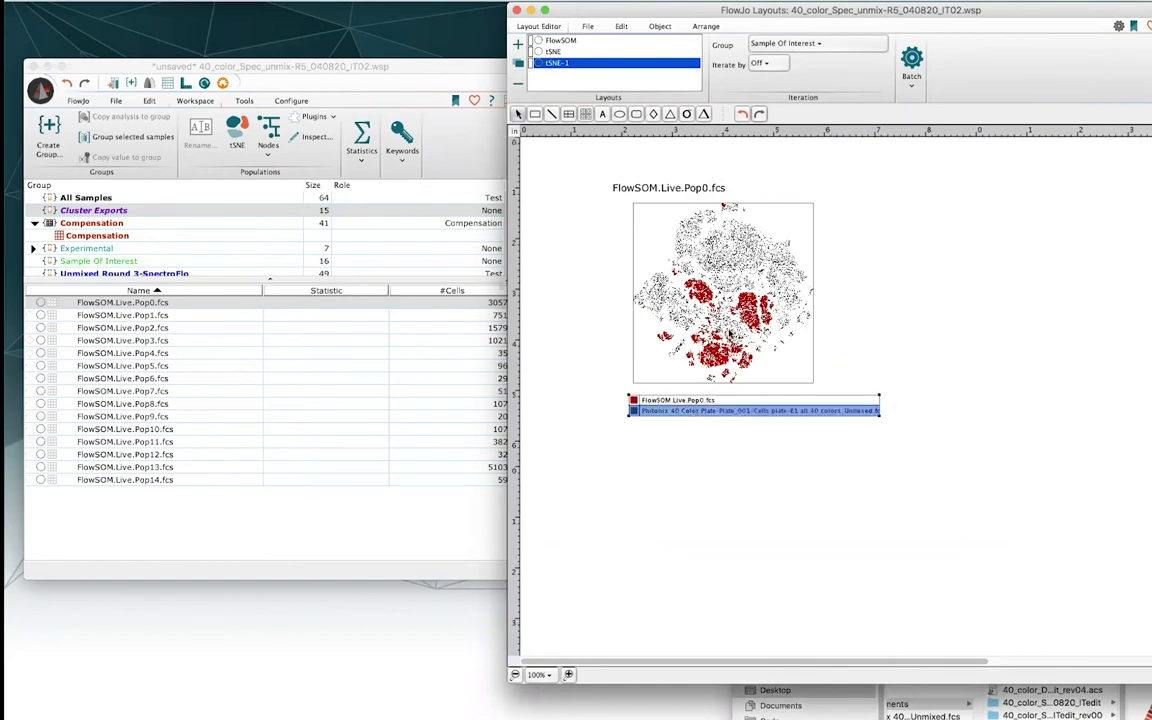
pyautogui.click(645, 447)
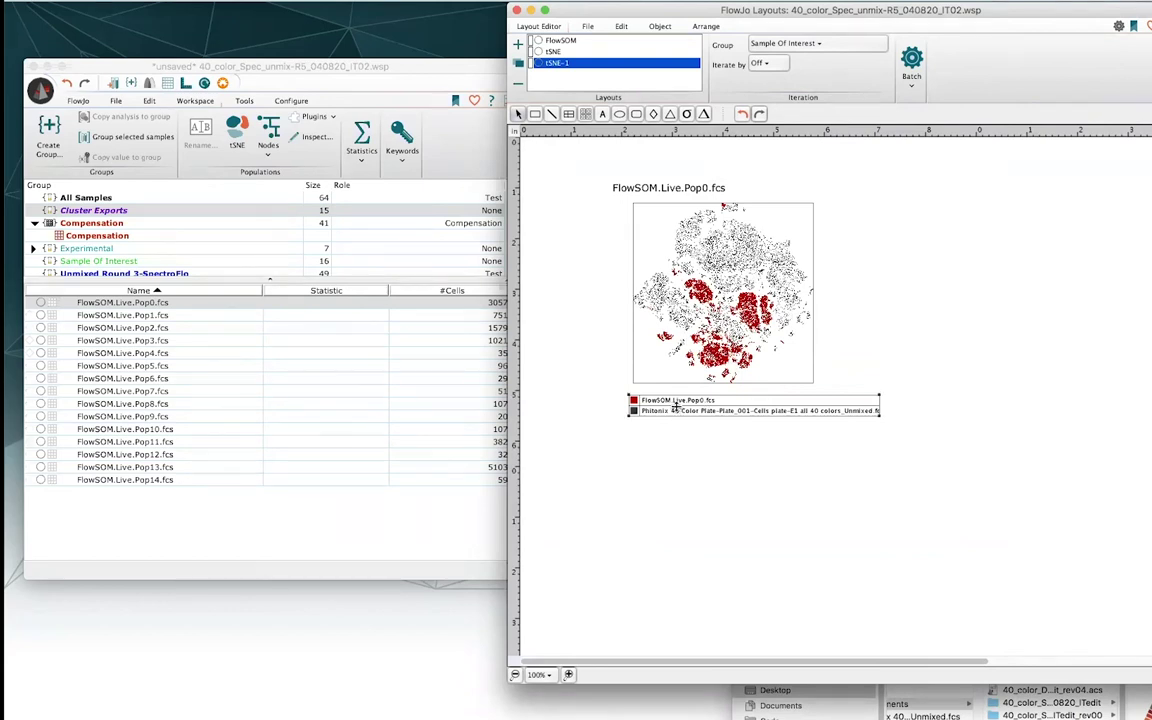
pyautogui.click(672, 411)
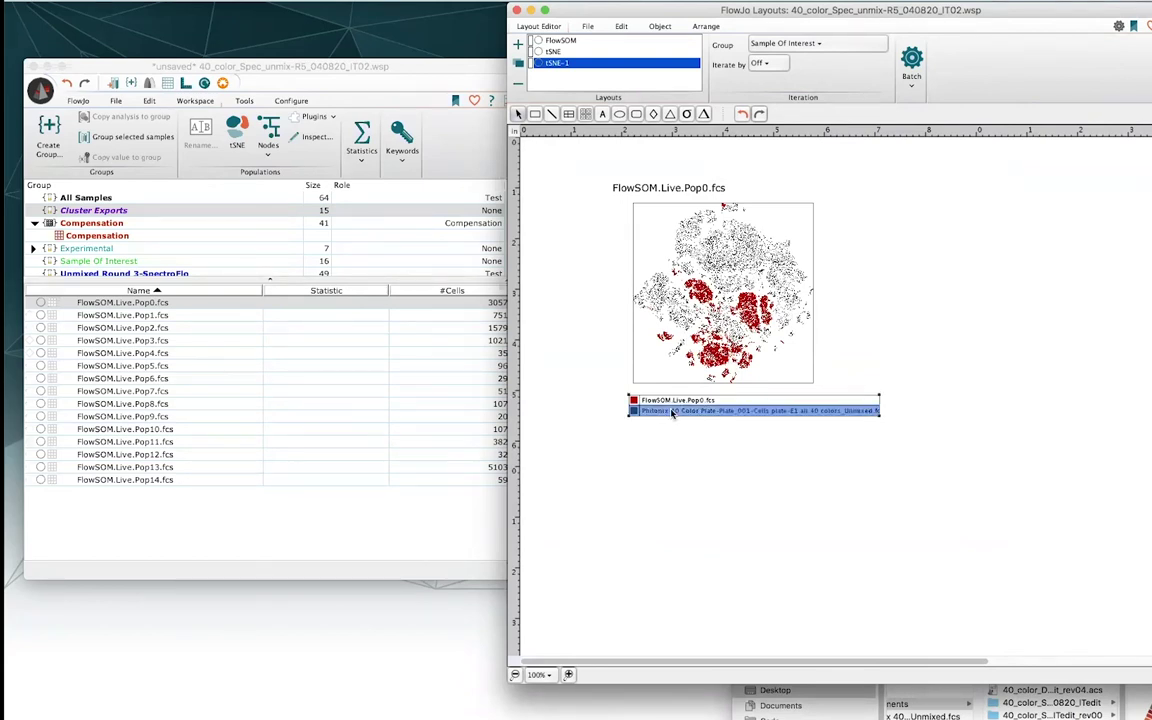
pyautogui.rightClick(672, 412)
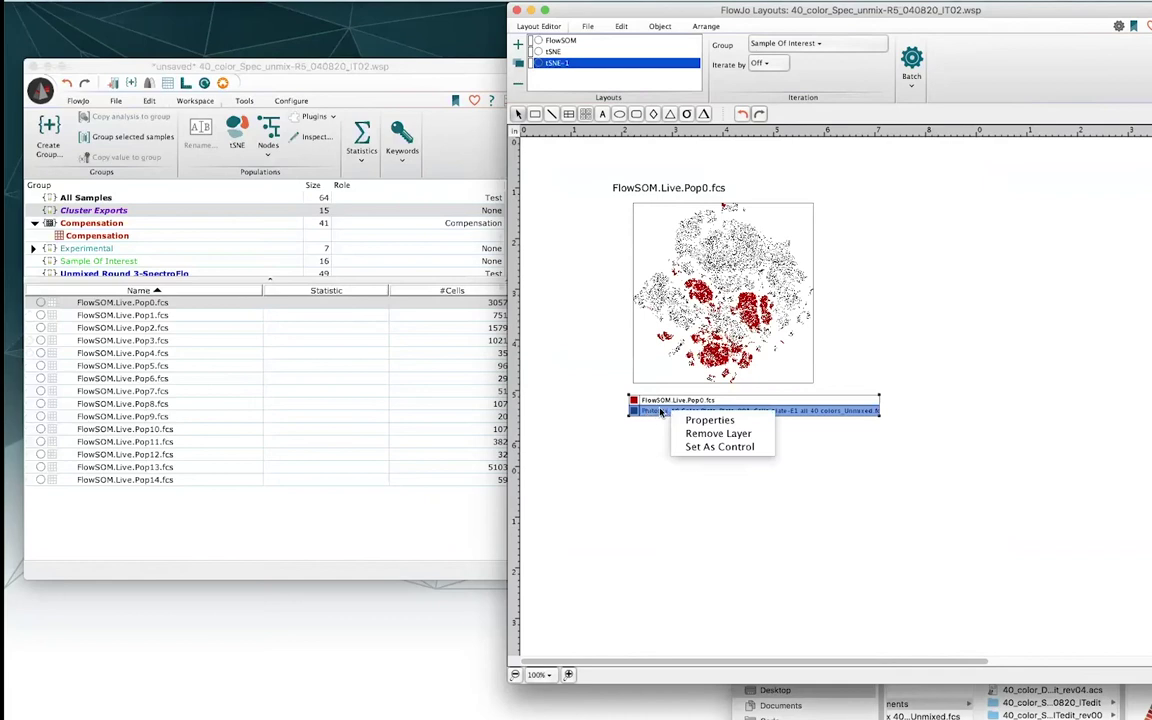
pyautogui.click(717, 448)
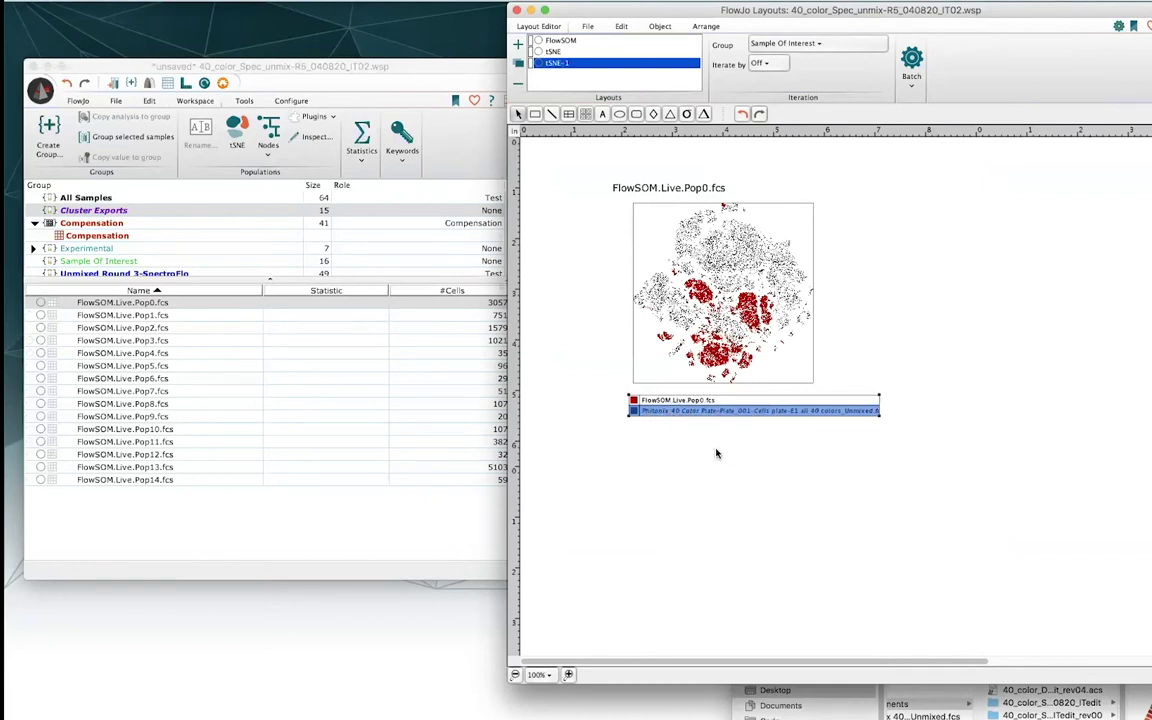
pyautogui.click(729, 442)
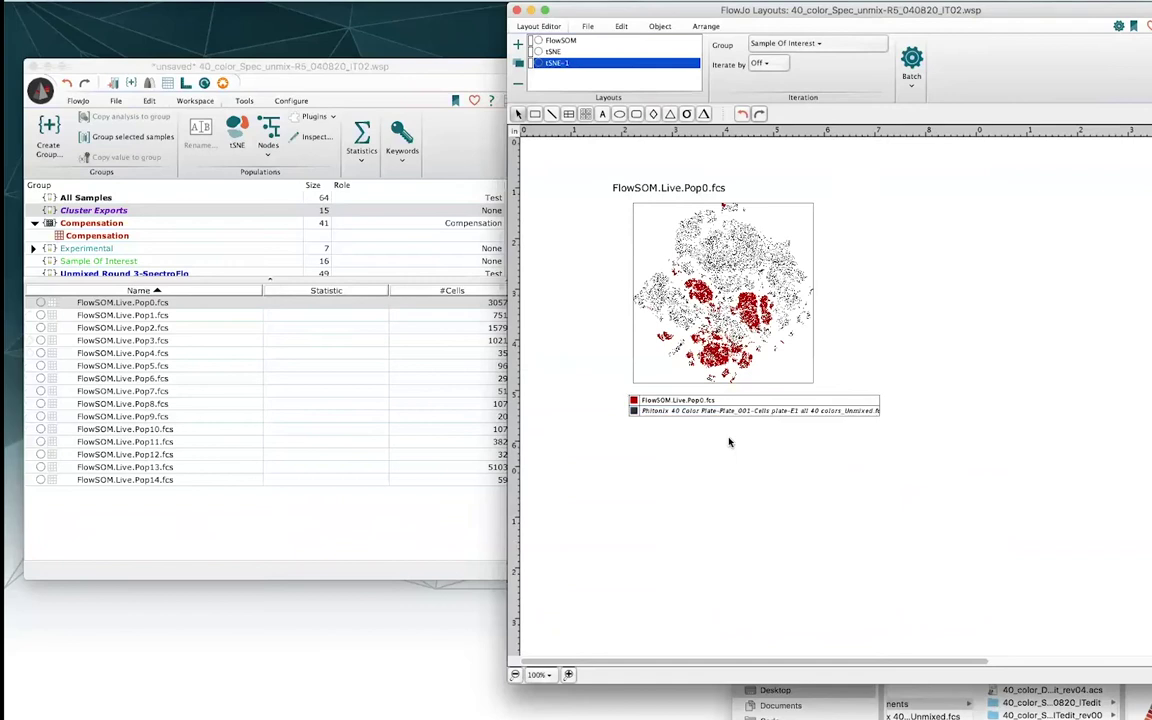
# Widen the legend to show full sample names and move it left beneath the plot.
pyautogui.click(733, 412)
pyautogui.moveTo(880, 416); pyautogui.dragTo(888, 416)
pyautogui.moveTo(771, 414); pyautogui.dragTo(760, 400)
# Set the legend text to 12-point Verdana in the Graph Definition fonts and apply.
pyautogui.doubleClick(695, 400)
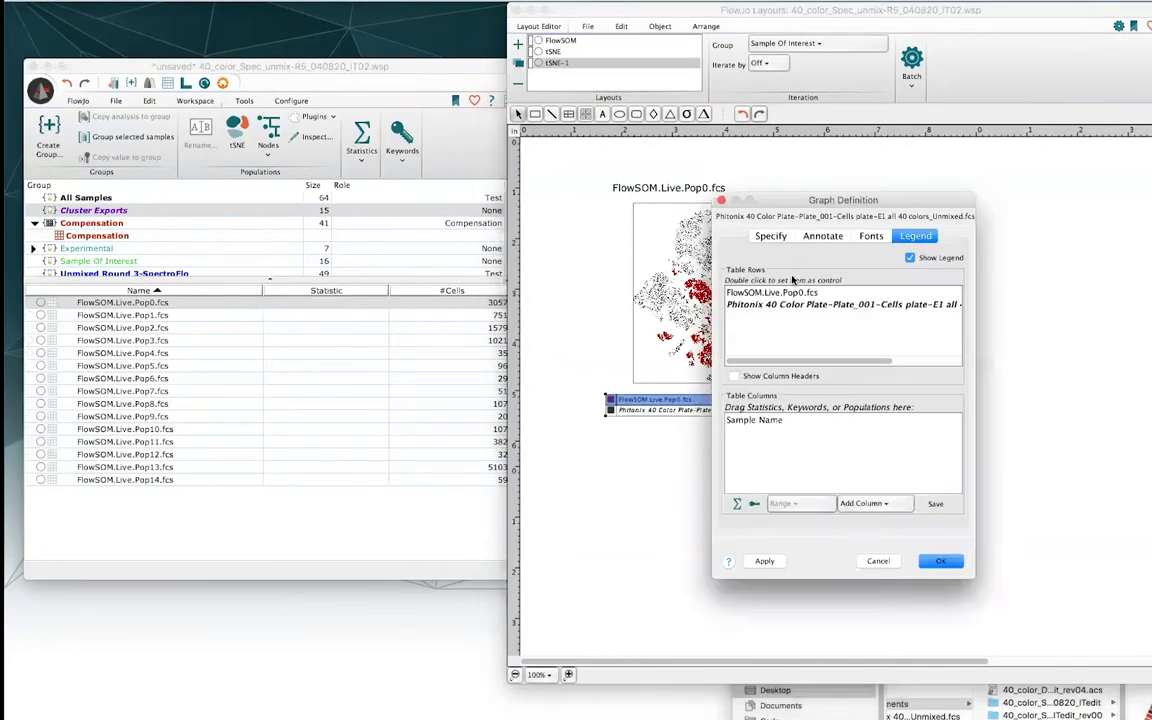
pyautogui.click(871, 236)
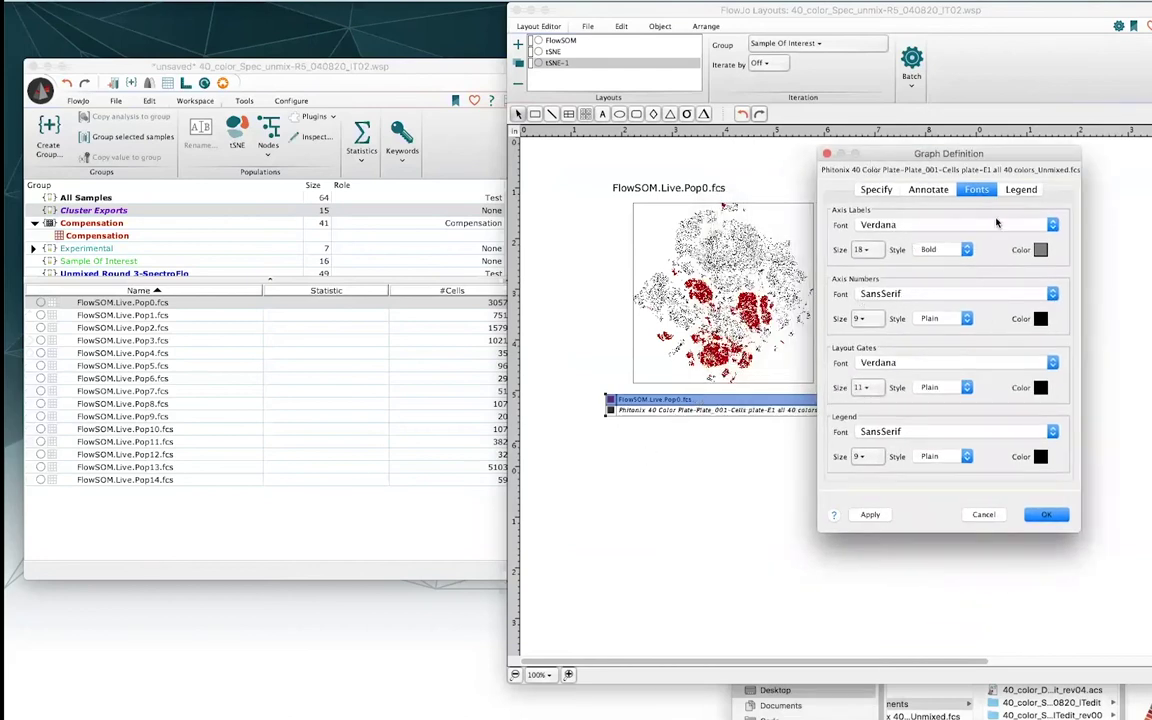
pyautogui.click(866, 456)
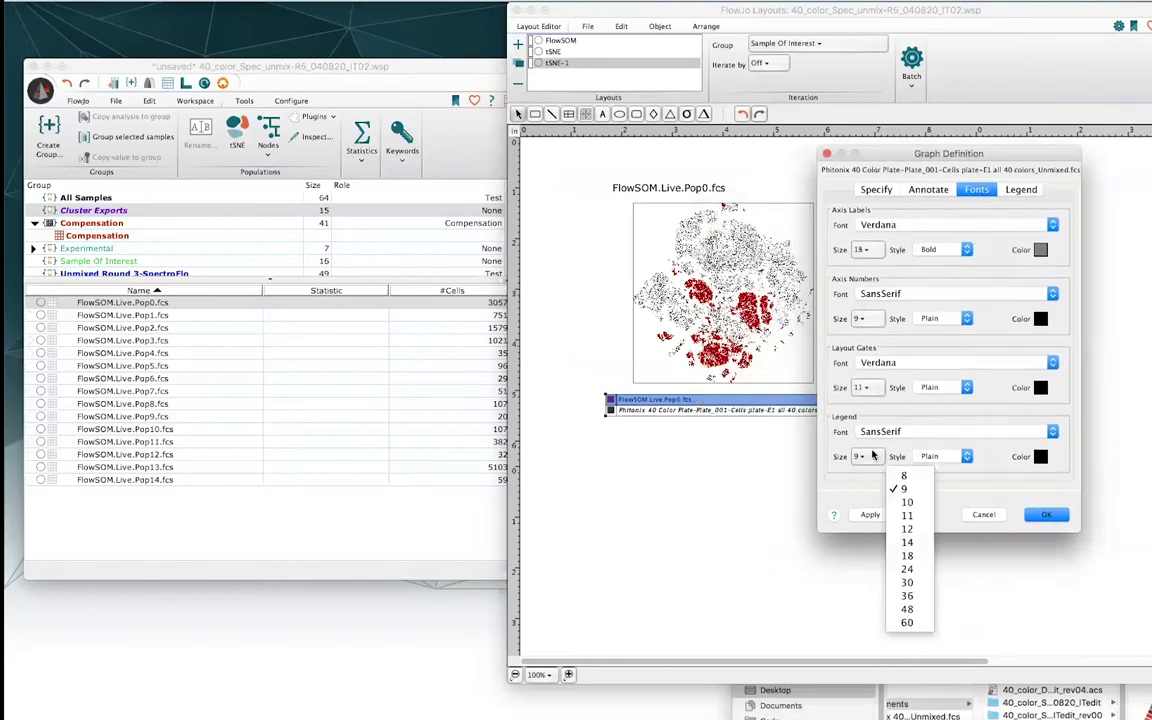
pyautogui.click(910, 529)
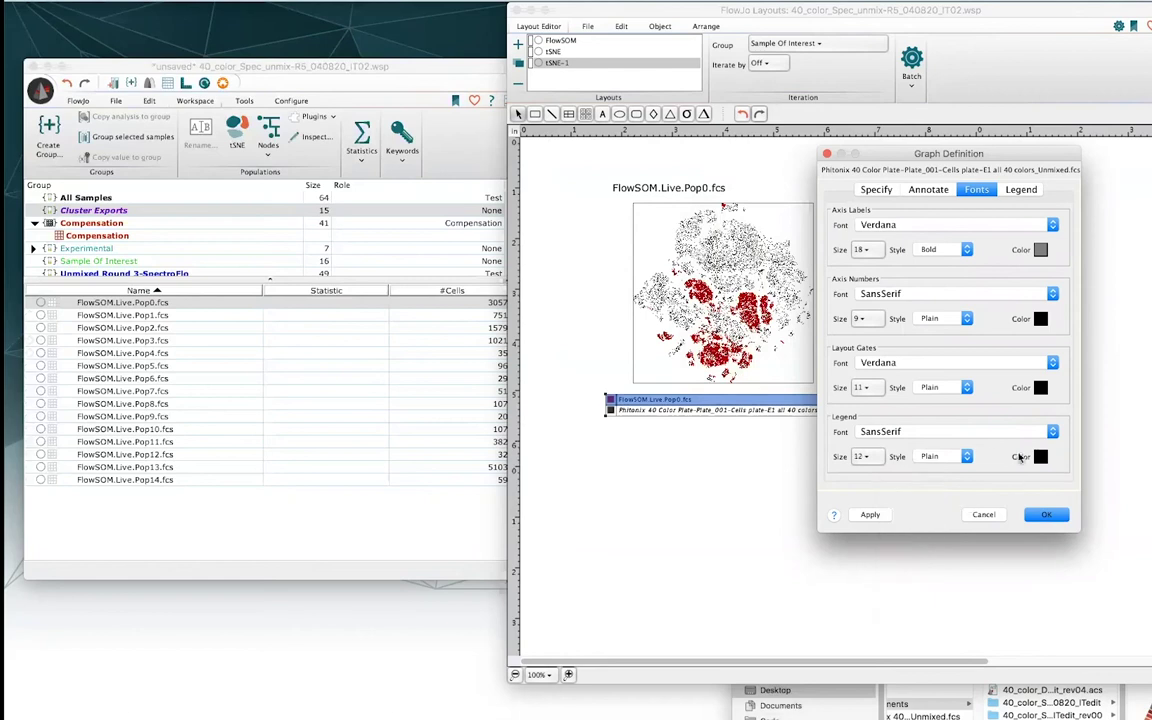
pyautogui.click(944, 432)
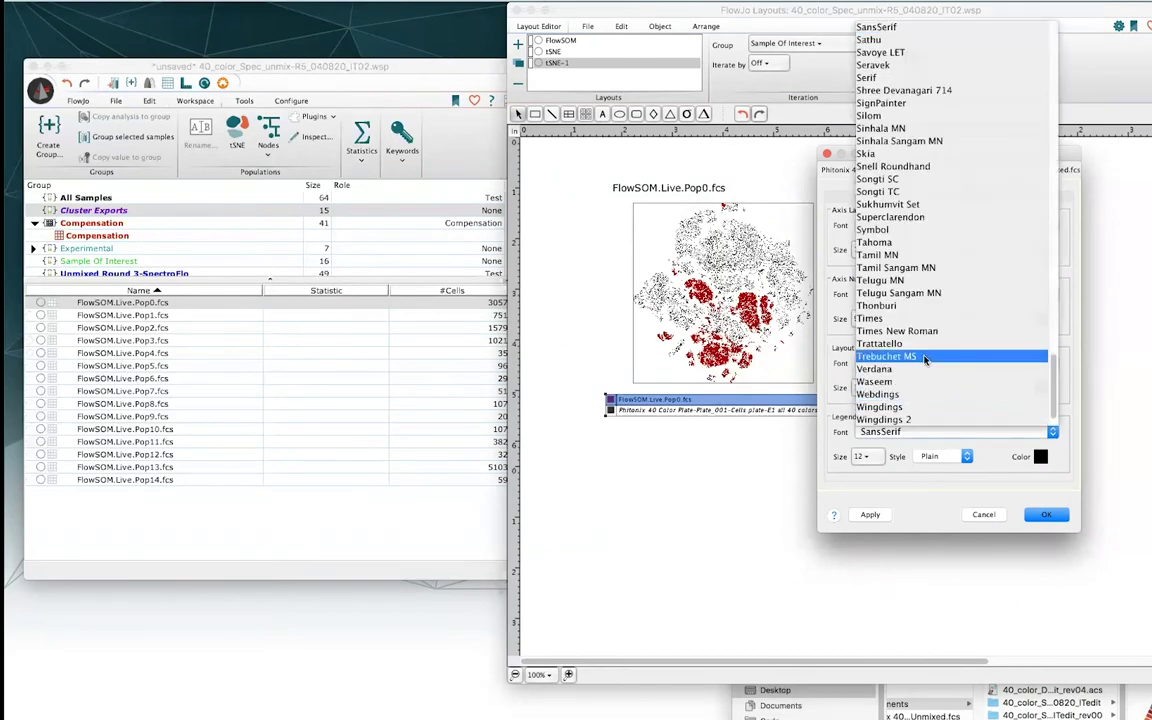
pyautogui.click(920, 369)
pyautogui.click(867, 516)
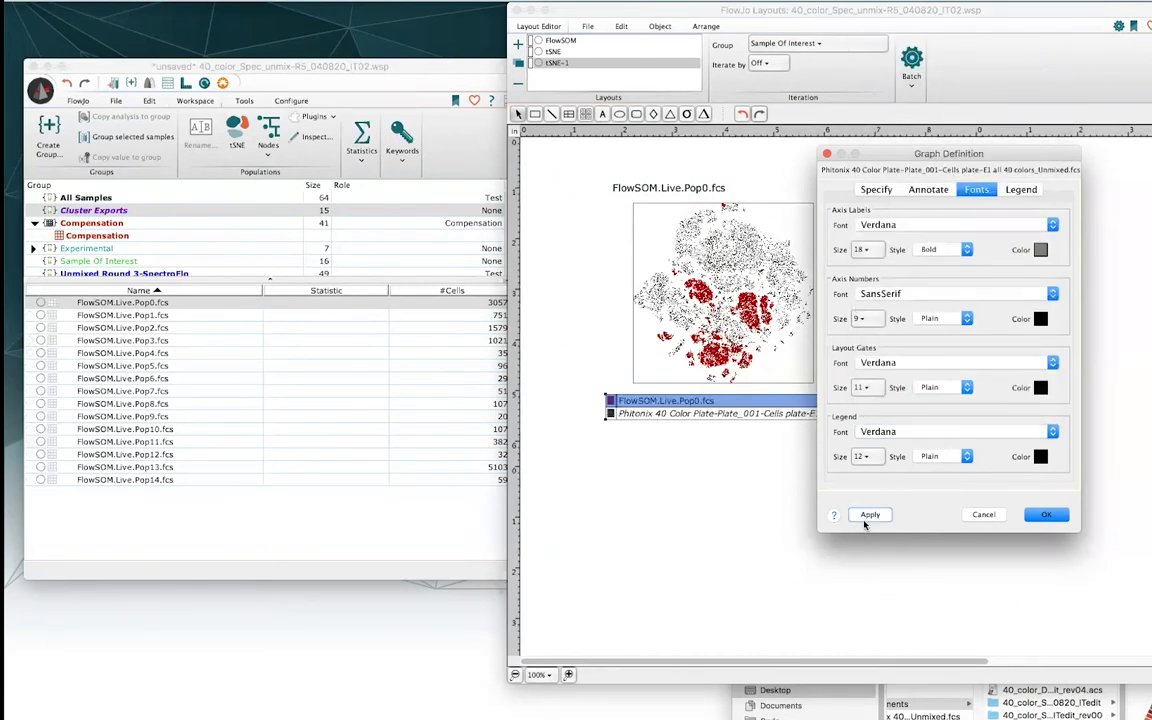
pyautogui.click(1040, 513)
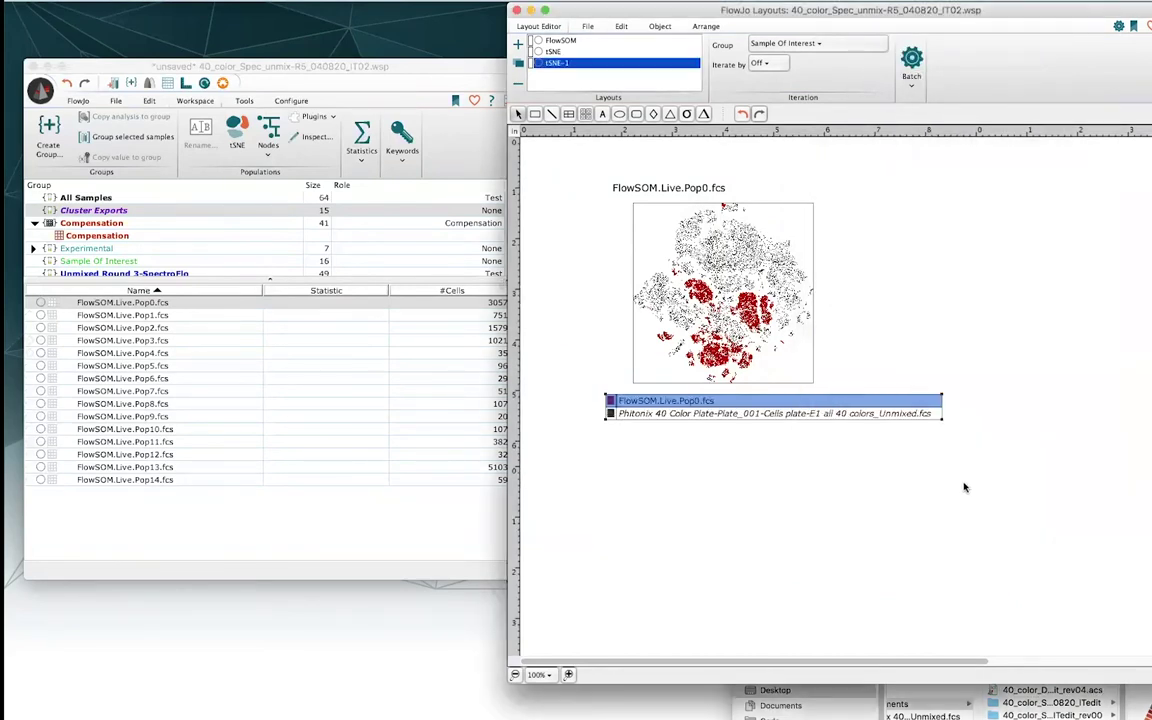
# On the Object tab, set the legend's outline line colour to none.
pyautogui.click(655, 26)
pyautogui.click(520, 44)
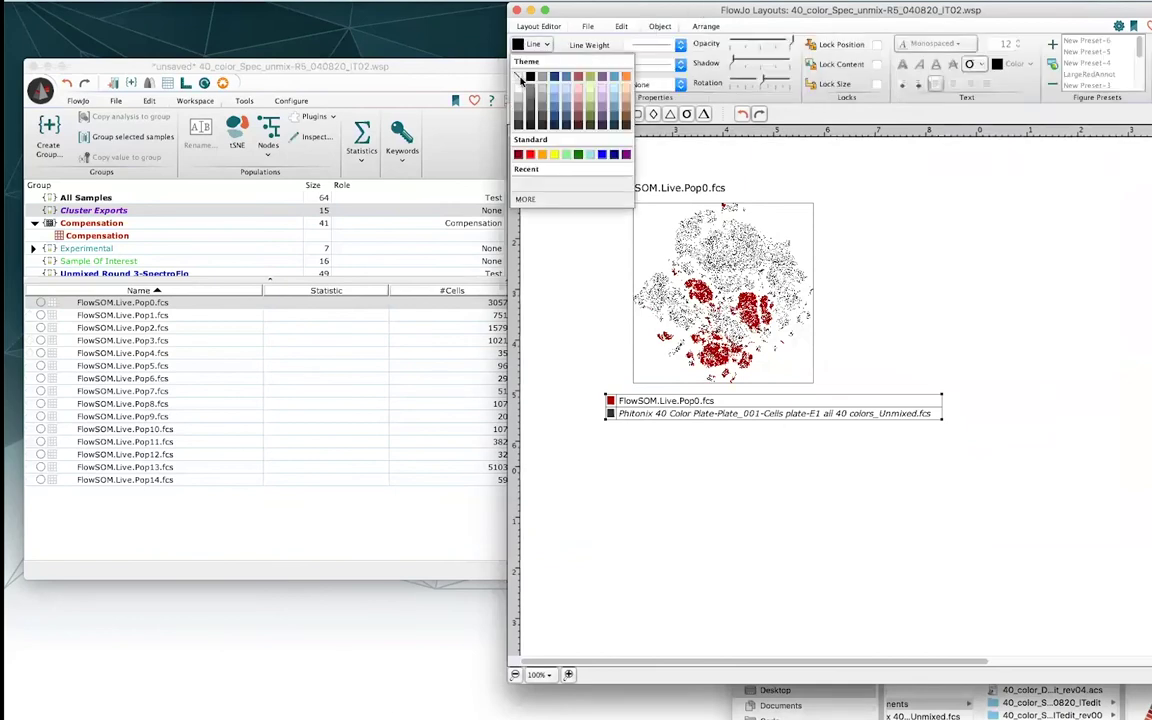
pyautogui.click(519, 79)
pyautogui.click(761, 437)
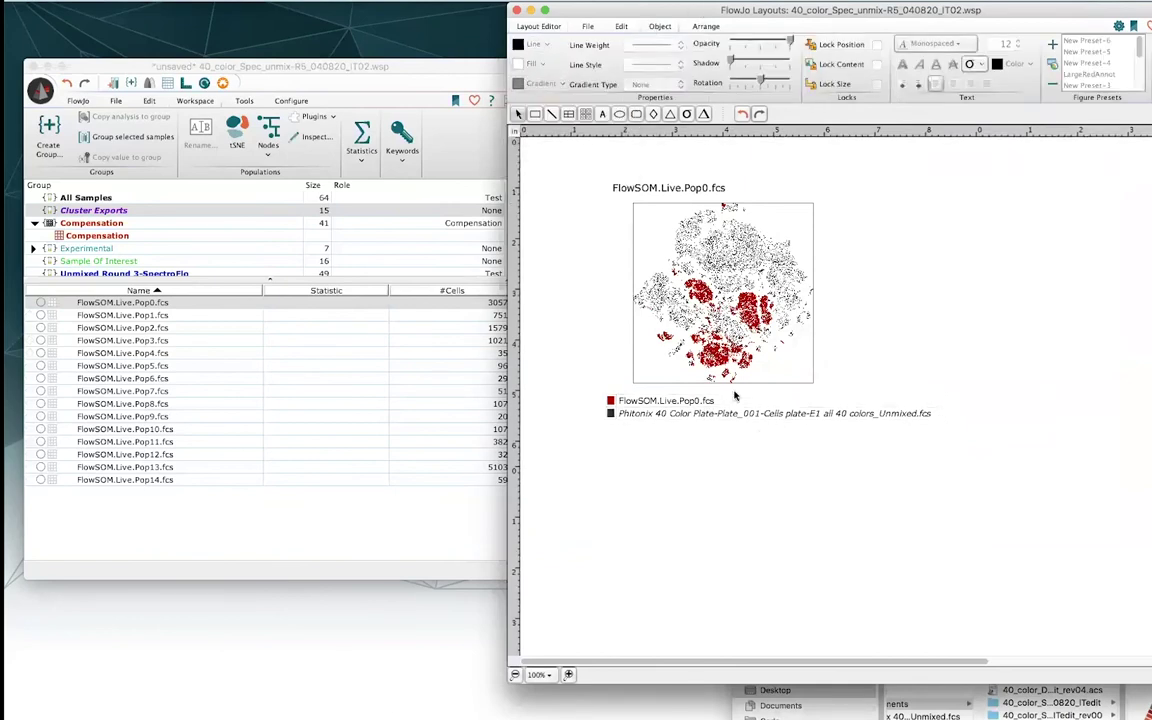
# Drag the plot title right so it sits centred over the tSNE plot.
pyautogui.moveTo(681, 193); pyautogui.dragTo(703, 193)
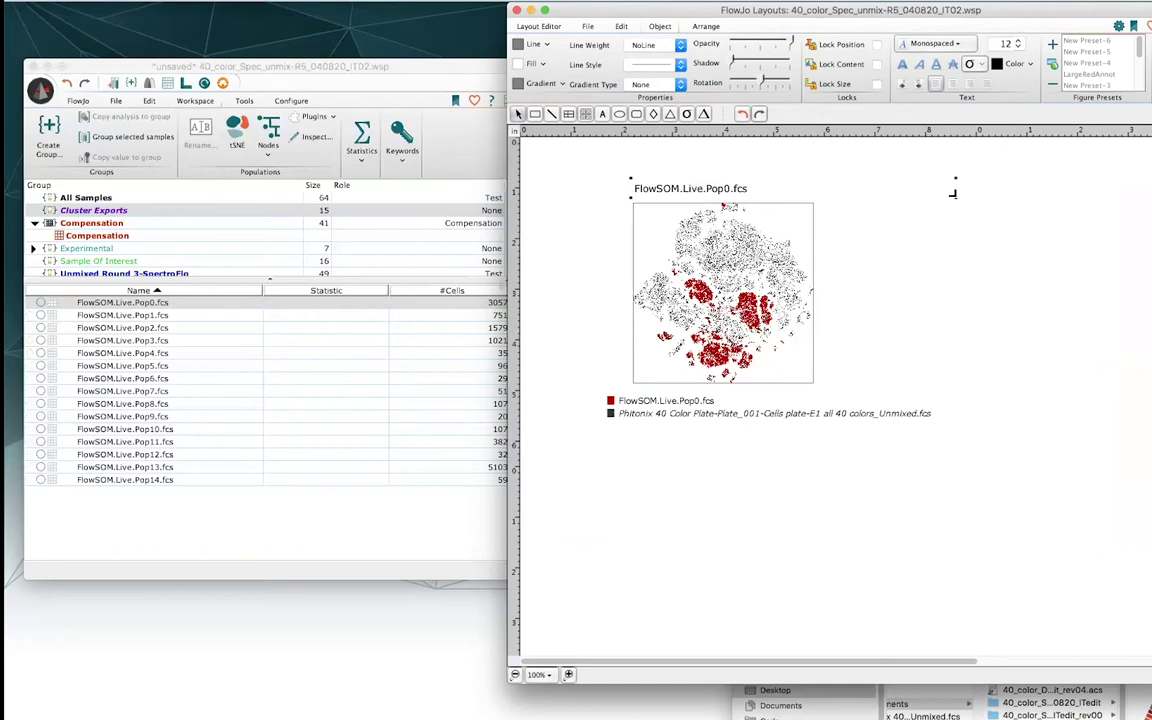
pyautogui.click(688, 163)
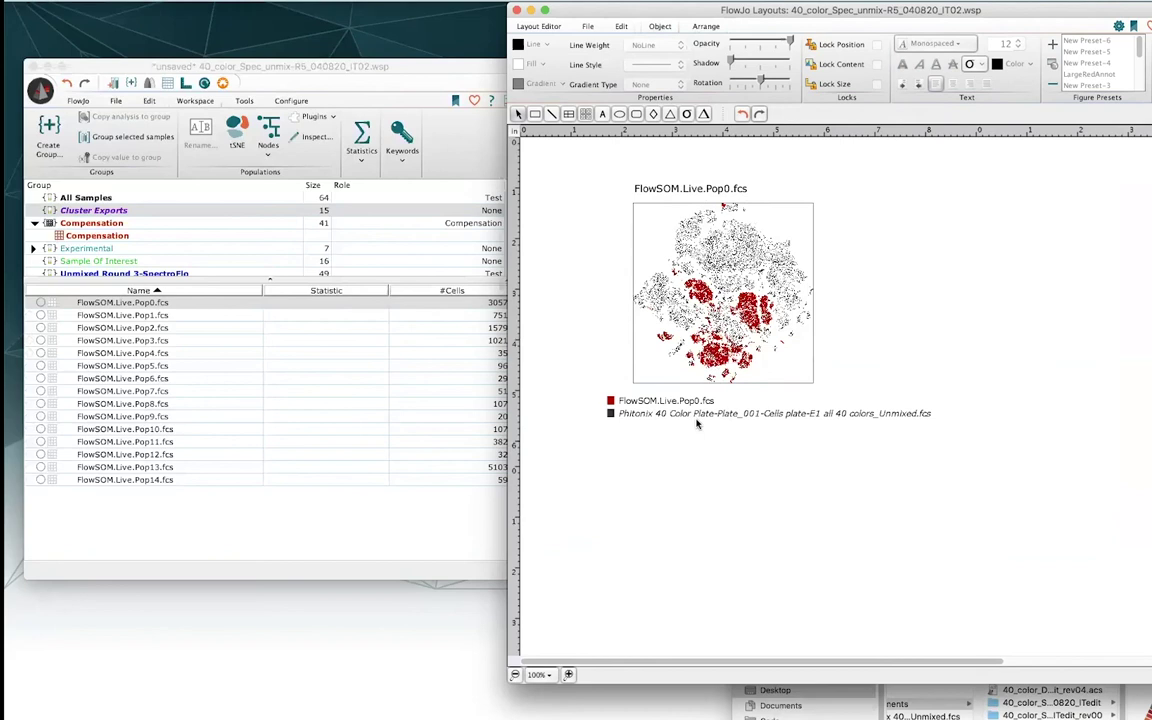
pyautogui.click(553, 26)
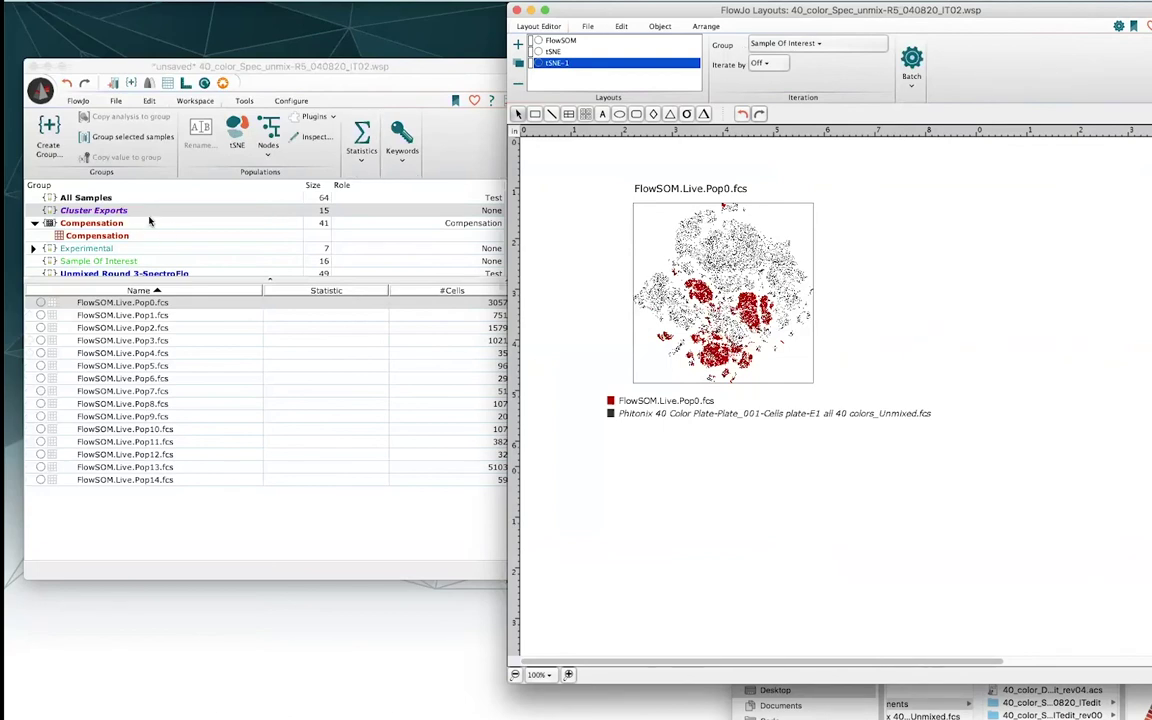
# Switch the tSNE-1 layout's iteration group from Sample Of Interest to Cluster Exports.
pyautogui.click(775, 43)
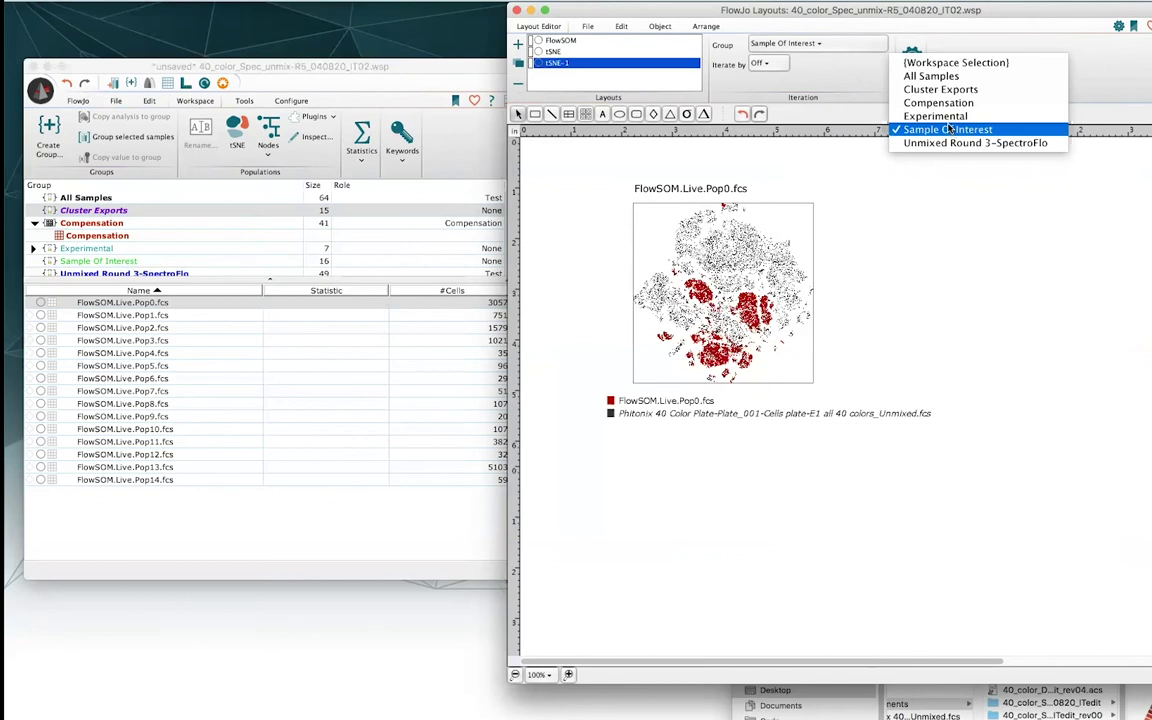
pyautogui.click(935, 90)
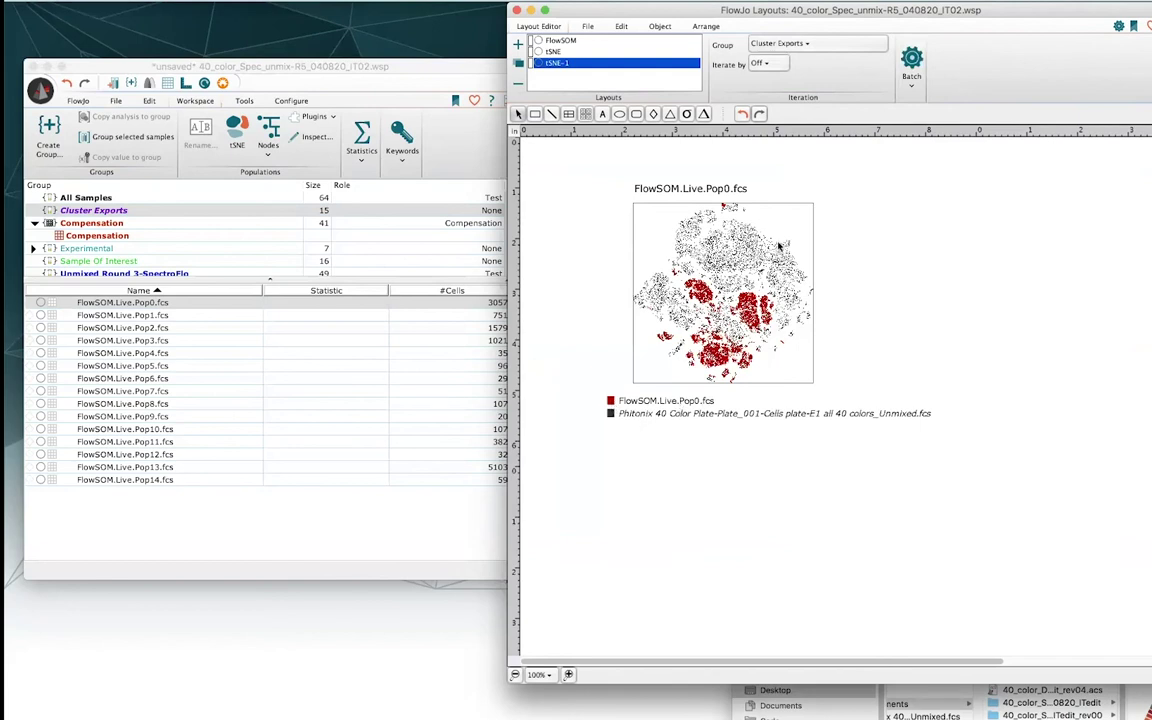
pyautogui.click(910, 70)
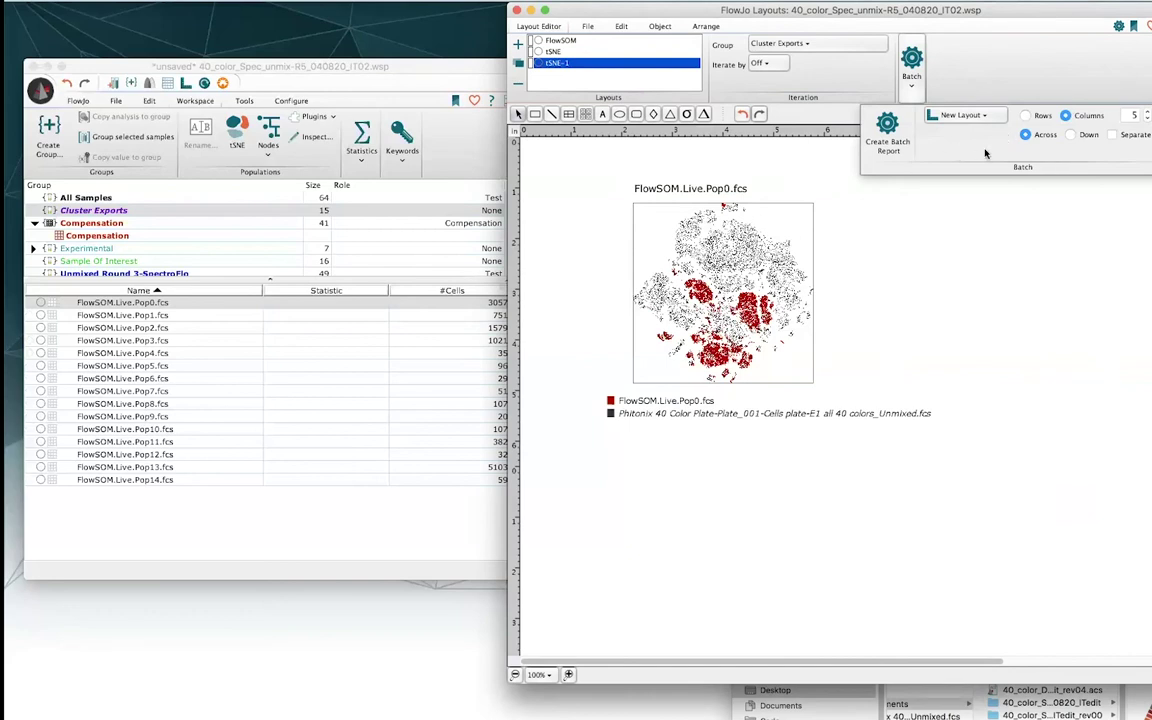
pyautogui.click(872, 72)
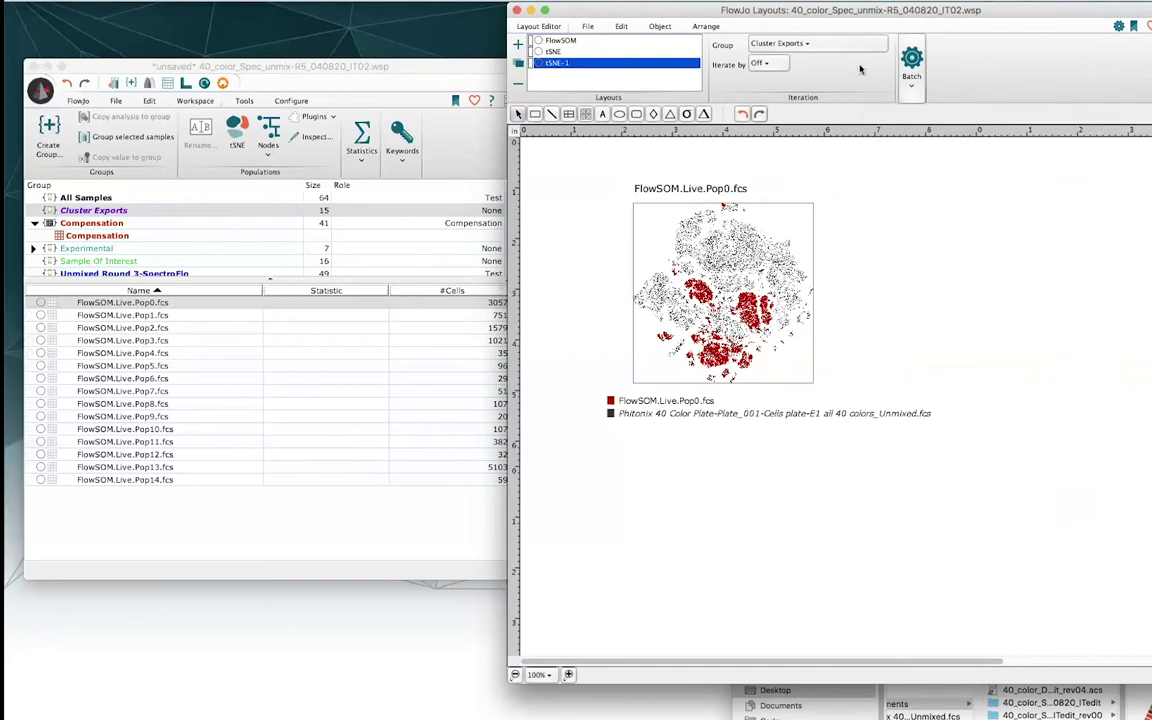
# Iterate the layout by Sample, previewing clusters Pop1 through Pop5, then back to Pop0.
pyautogui.click(792, 65)
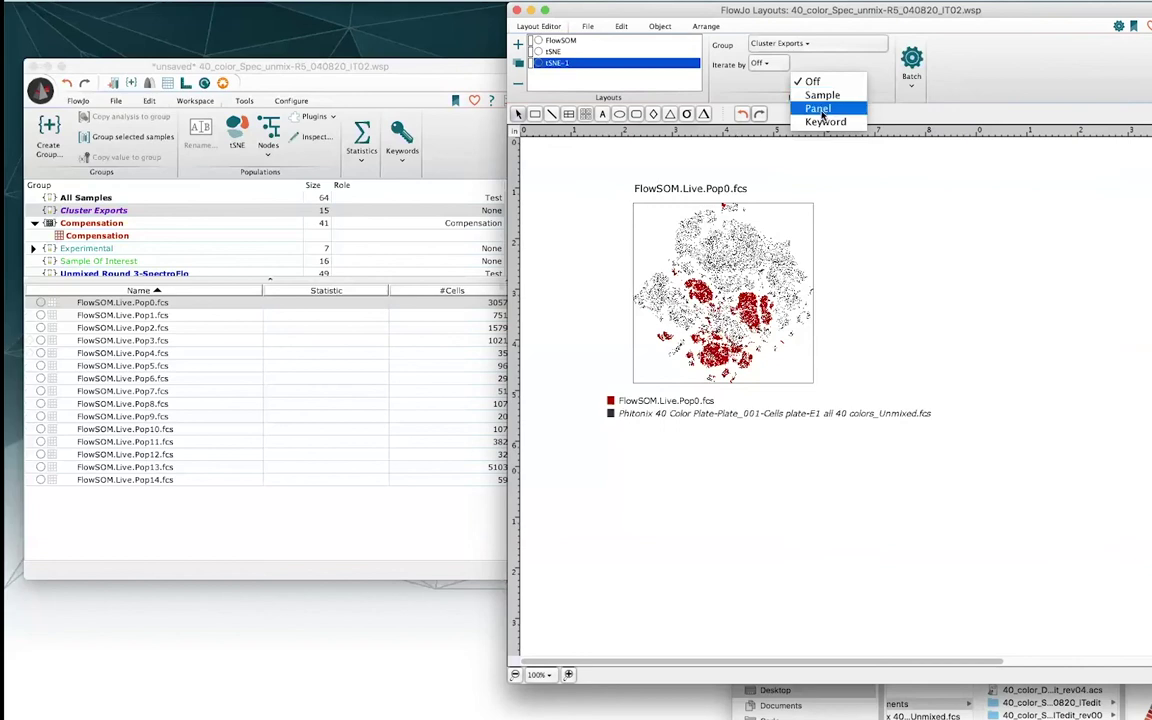
pyautogui.click(823, 95)
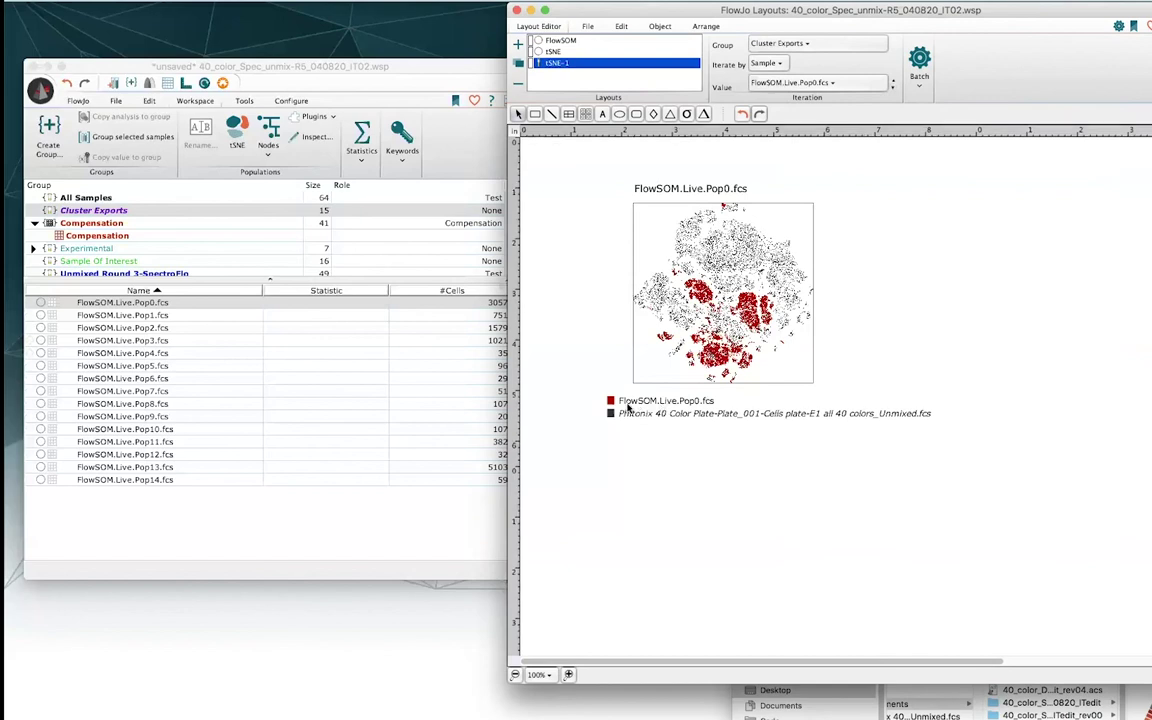
pyautogui.click(894, 88)
pyautogui.click(894, 88)
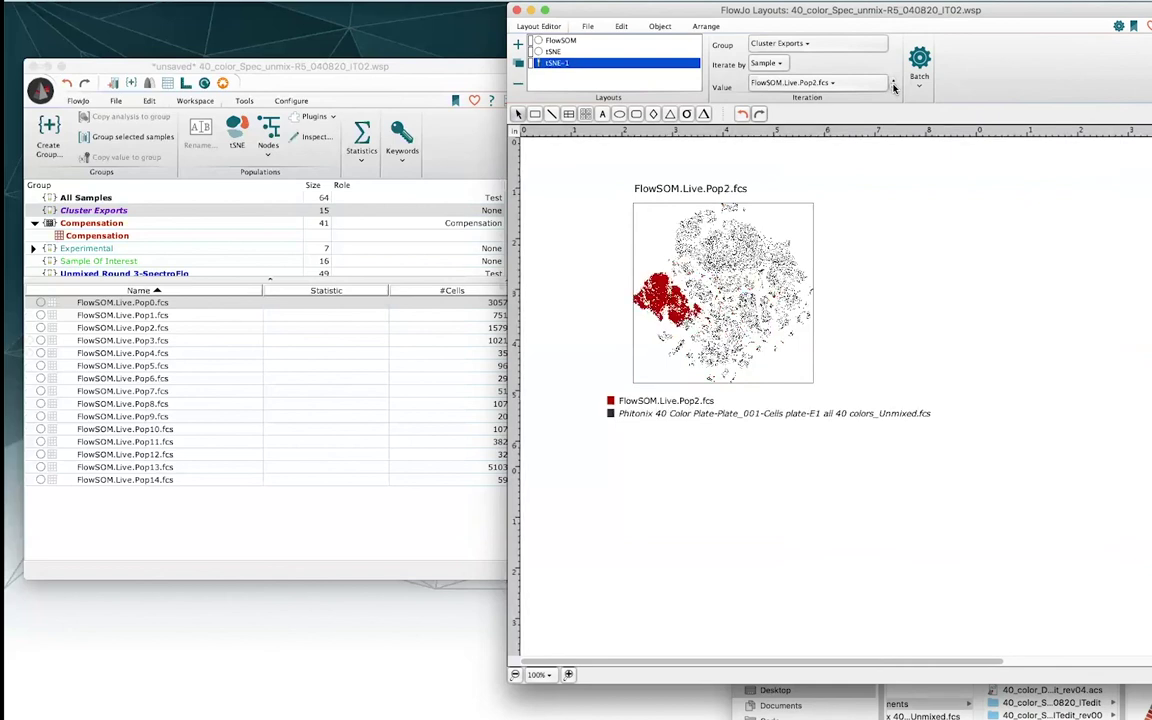
pyautogui.click(894, 88)
pyautogui.click(894, 88)
pyautogui.click(894, 88)
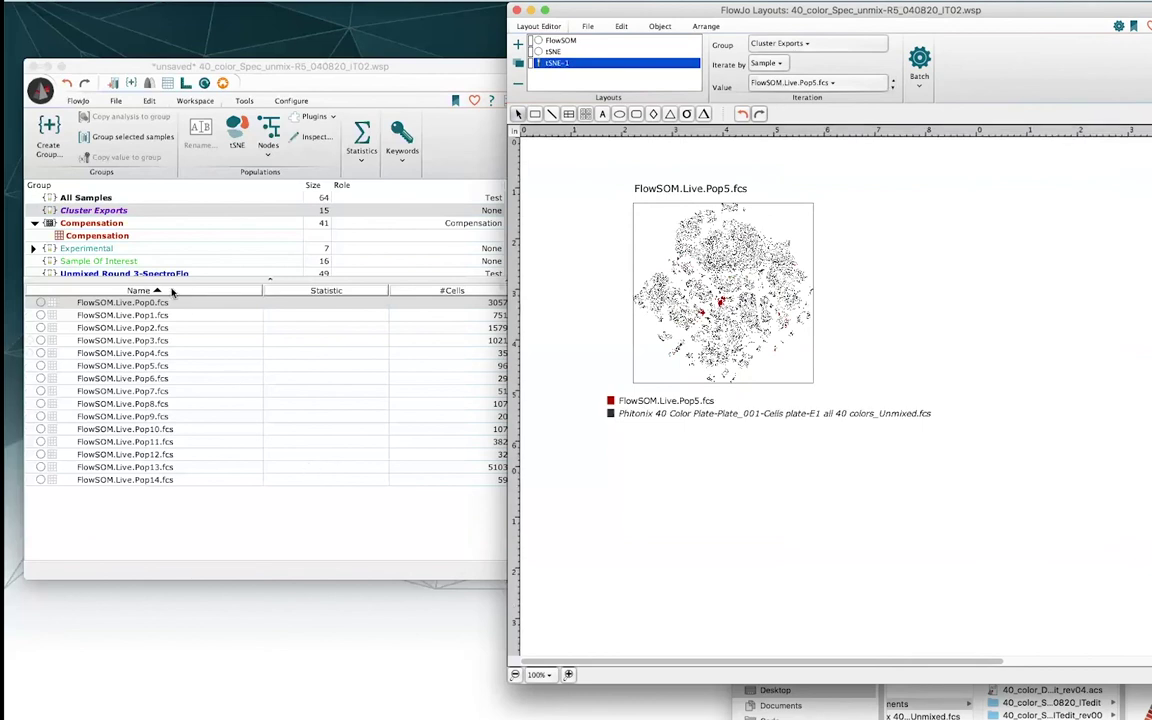
pyautogui.click(894, 84)
pyautogui.click(894, 84)
pyautogui.click(894, 84)
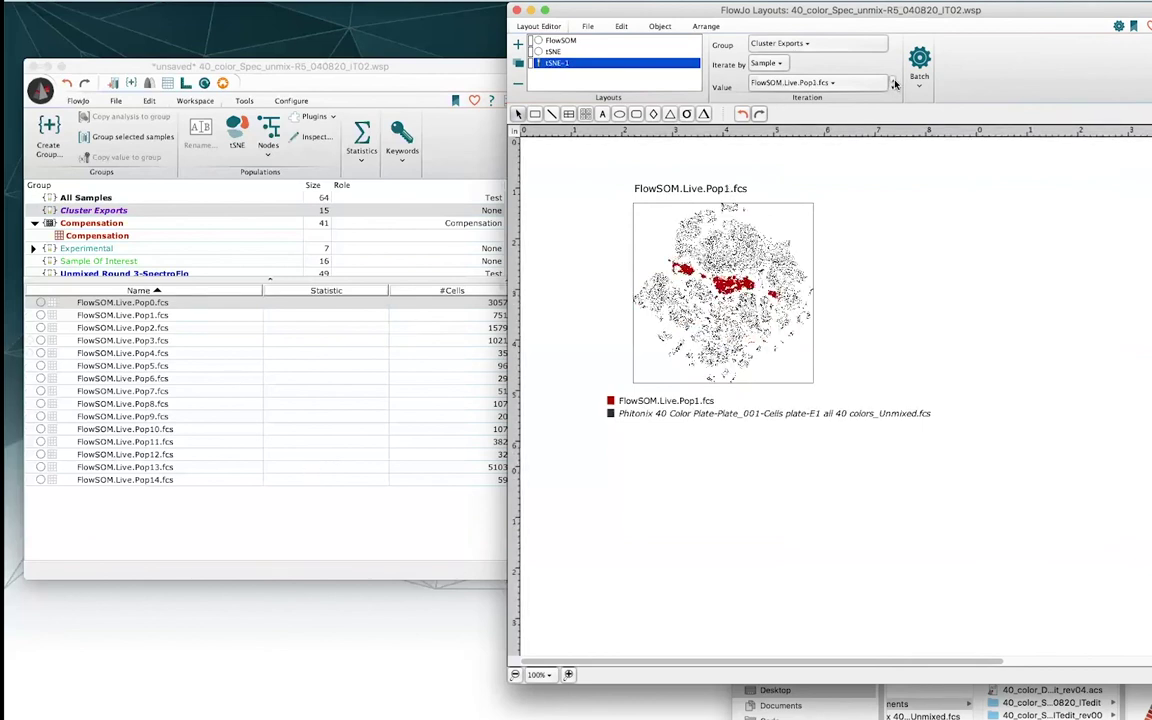
pyautogui.click(894, 84)
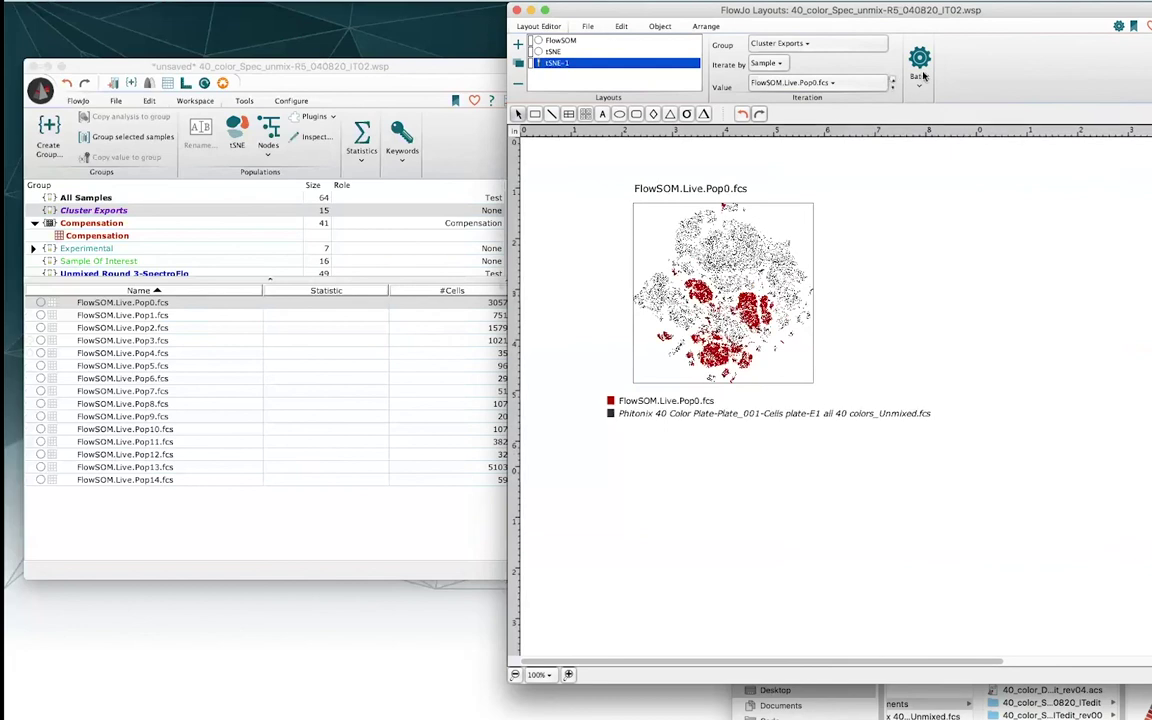
# Create a batch report to a New Layout, producing tSNE-1-Batch with one plot per cluster.
pyautogui.click(920, 86)
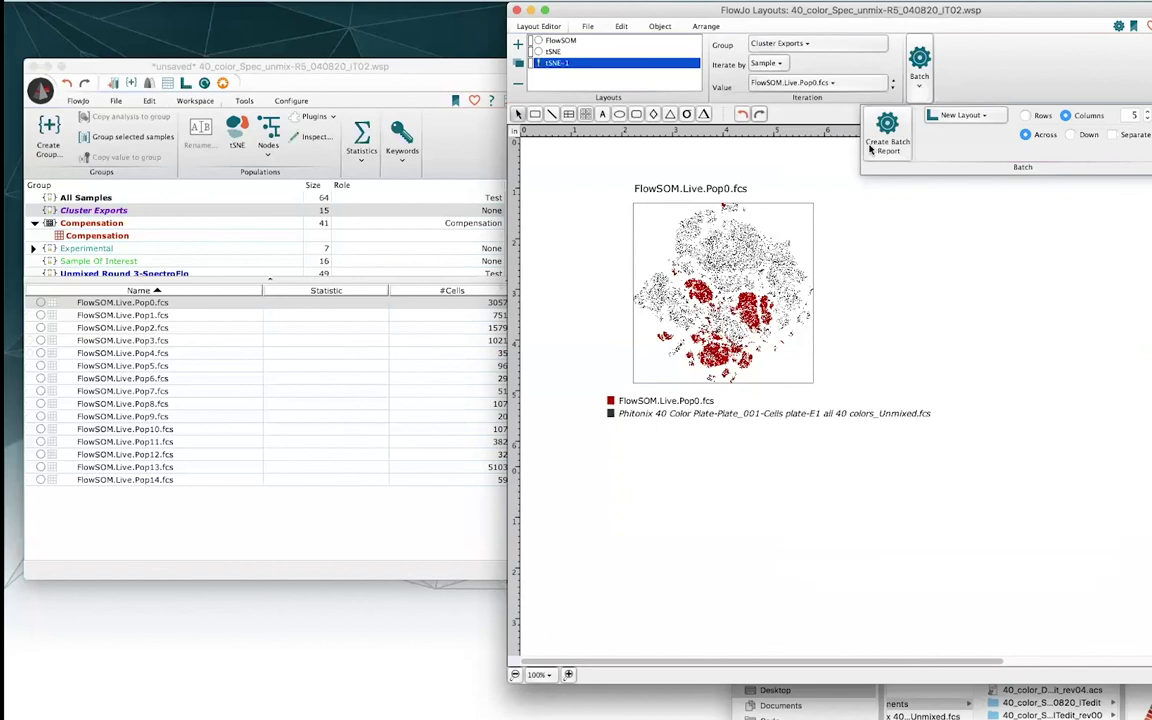
pyautogui.click(959, 116)
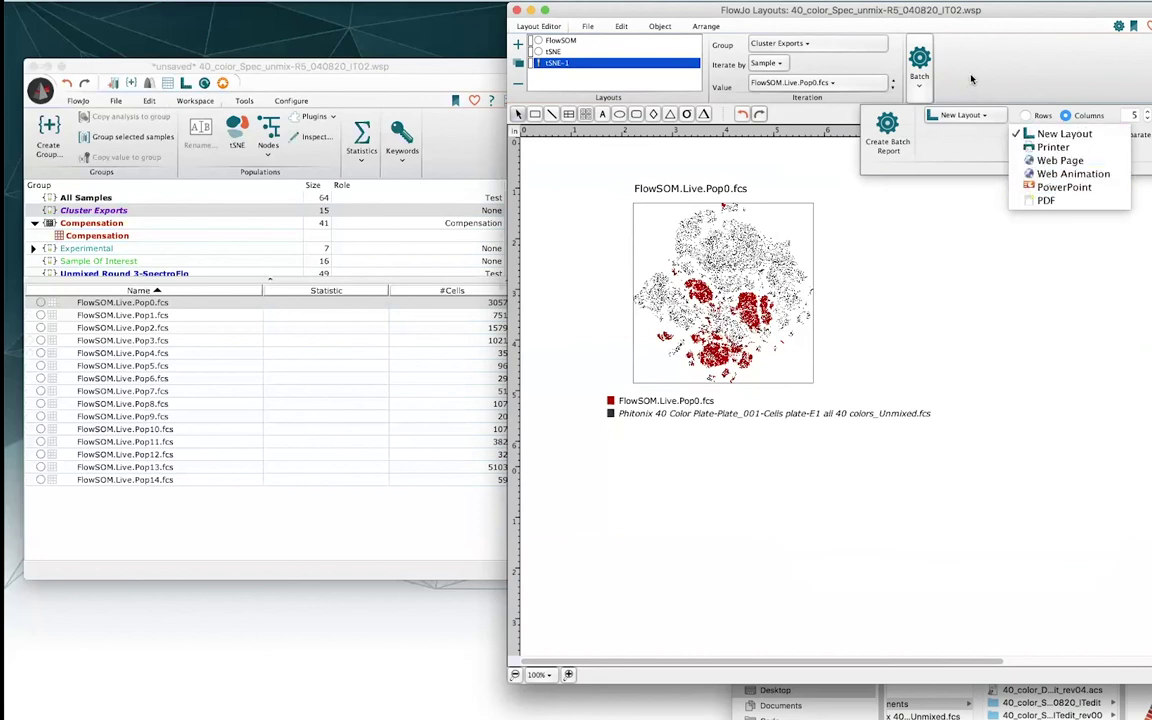
pyautogui.click(914, 80)
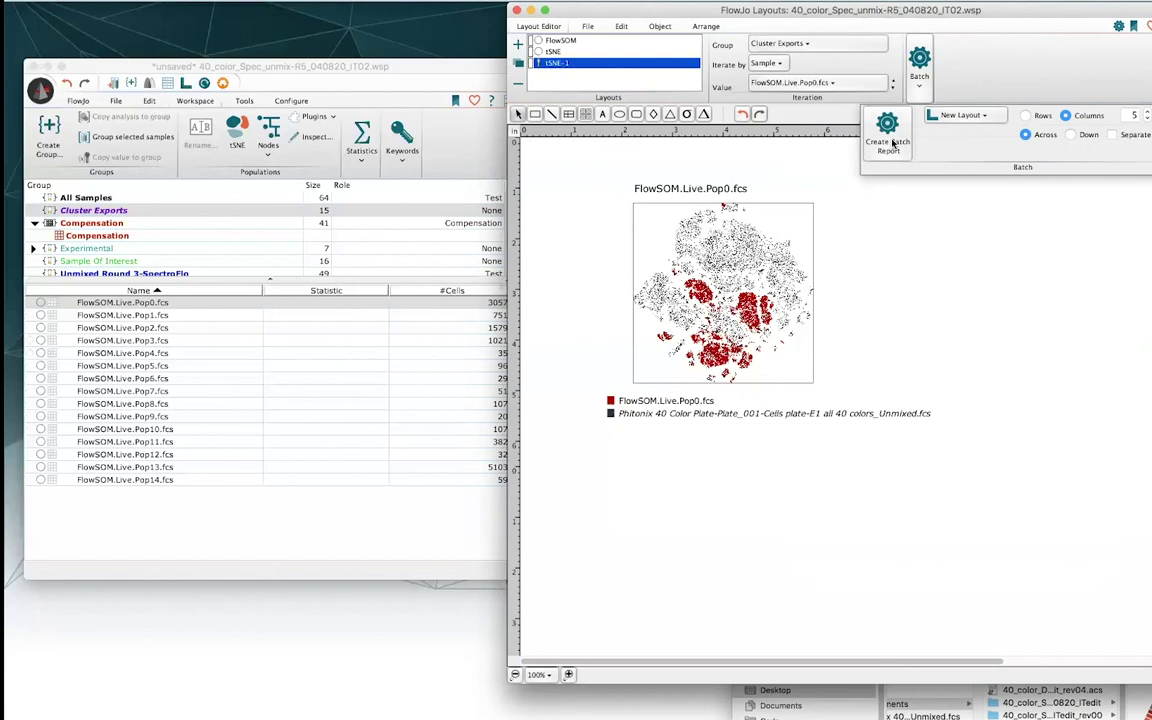
pyautogui.click(888, 140)
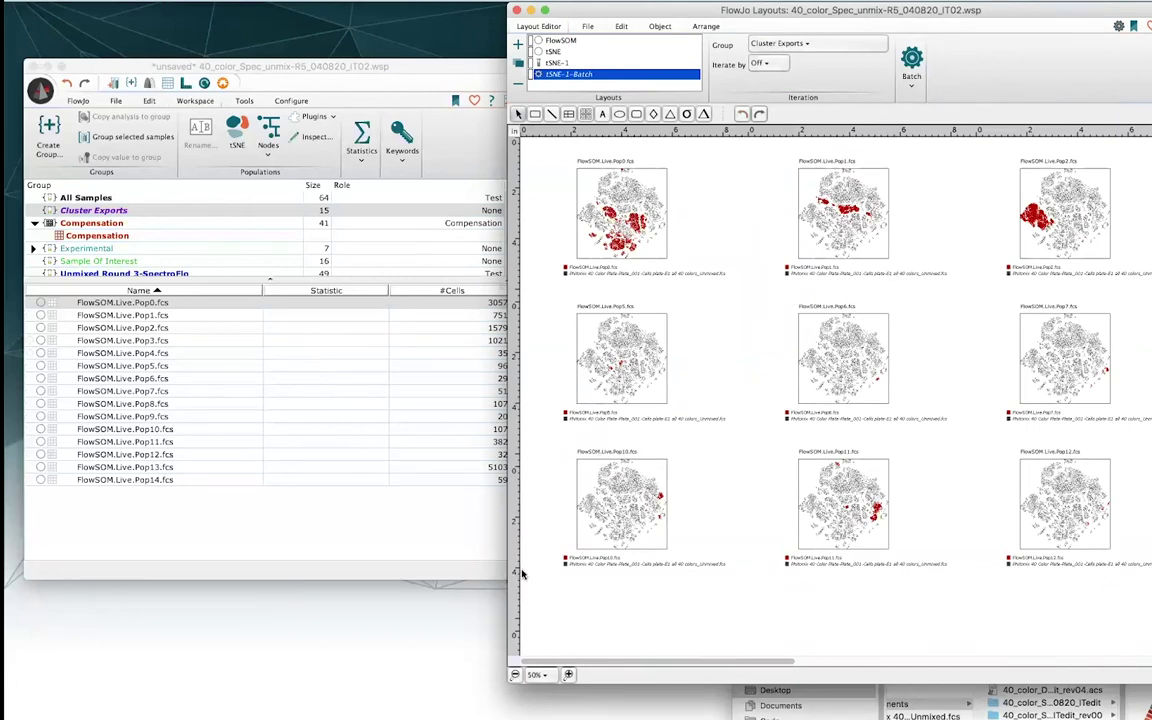
# Zoom the tSNE-1-Batch layout to 66% and scroll horizontally across the cluster plots.
pyautogui.click(569, 675)
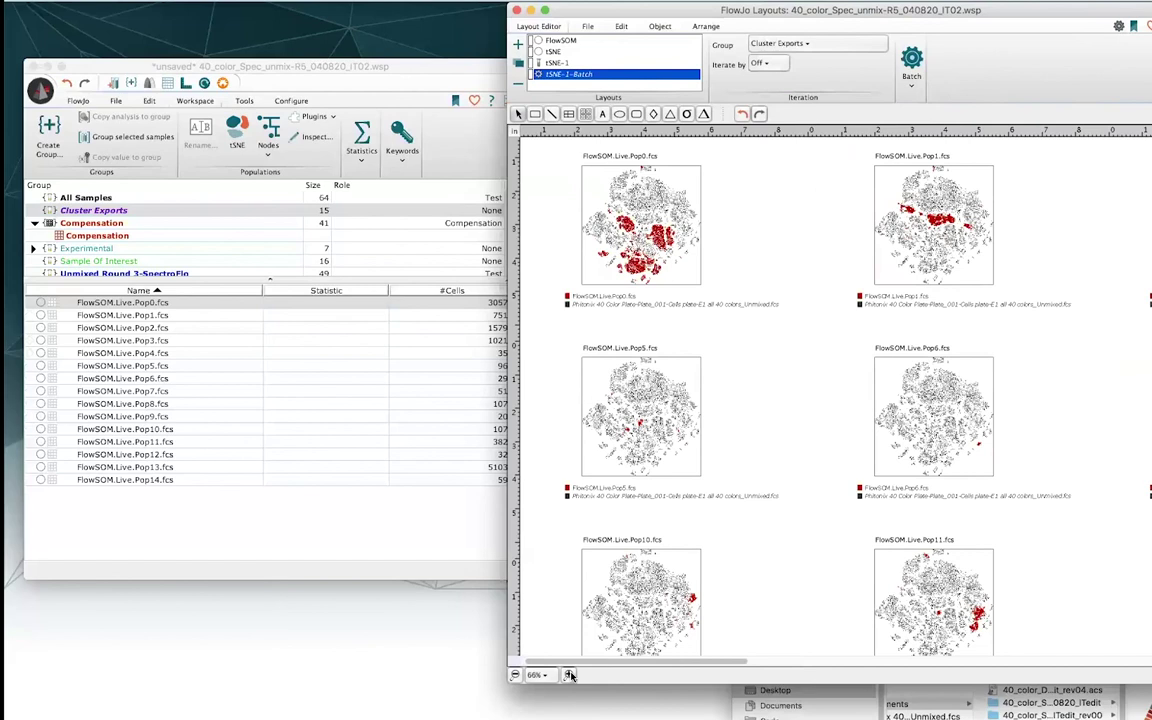
pyautogui.moveTo(609, 665); pyautogui.dragTo(767, 645)
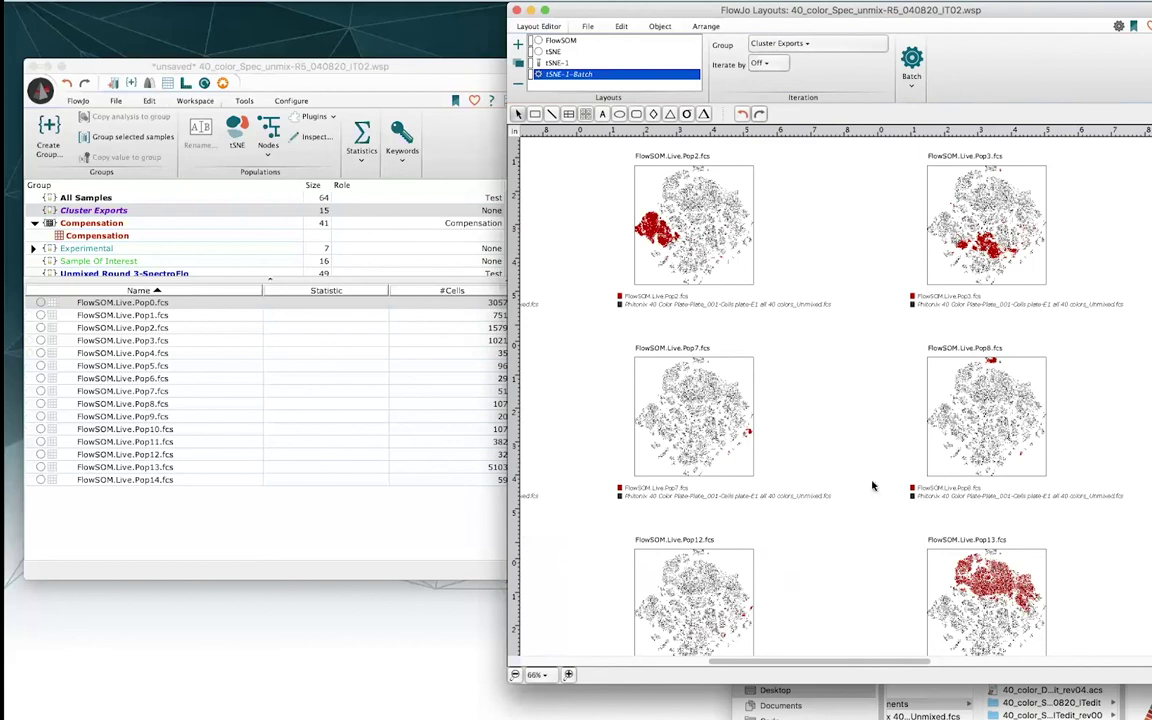
pyautogui.moveTo(782, 665); pyautogui.dragTo(632, 665)
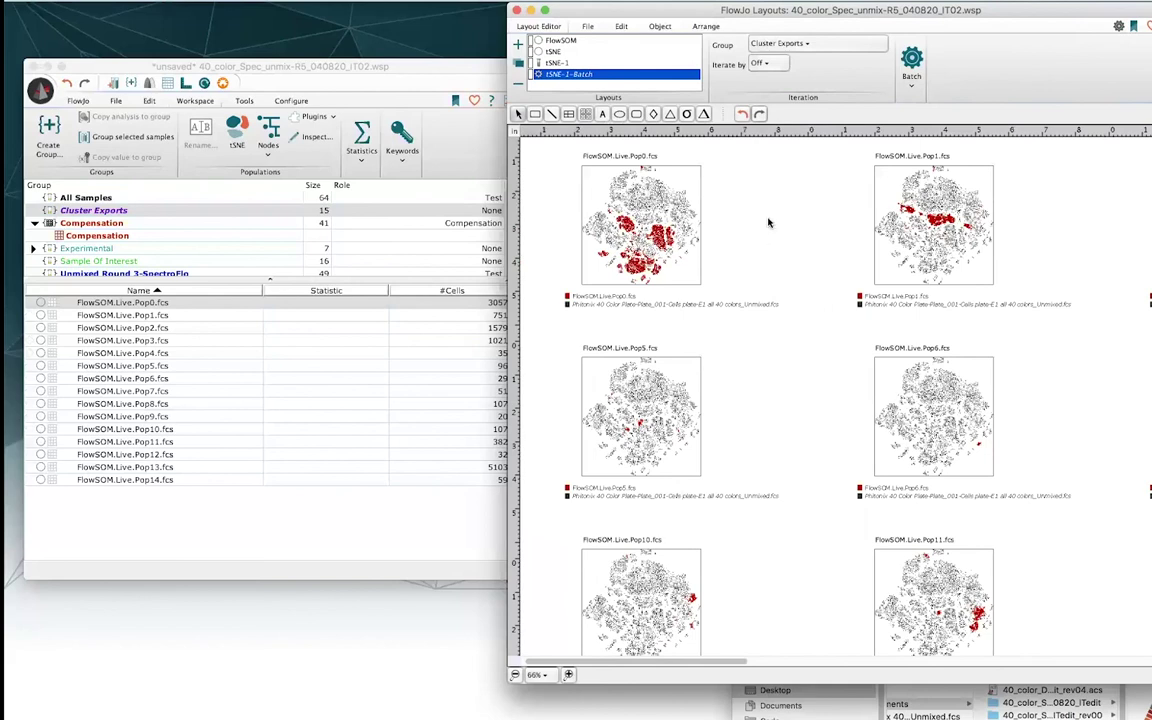